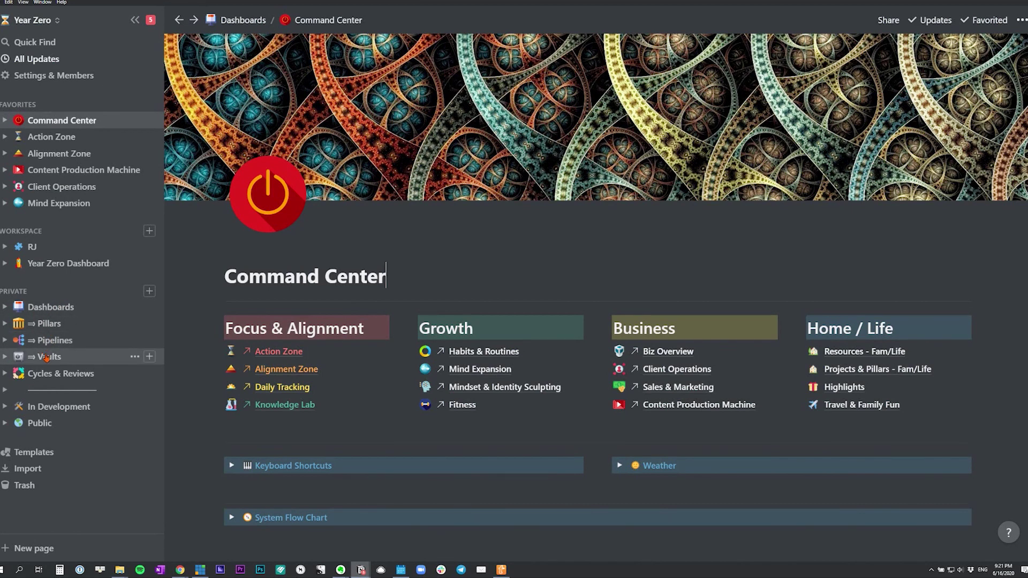
Peek into the Pillars, Pipelines, Vaults and Cycles & Reviews sidebar sections, then switch to Alignment Zone.
{"action": "left_click", "coordinate": [5, 324]}
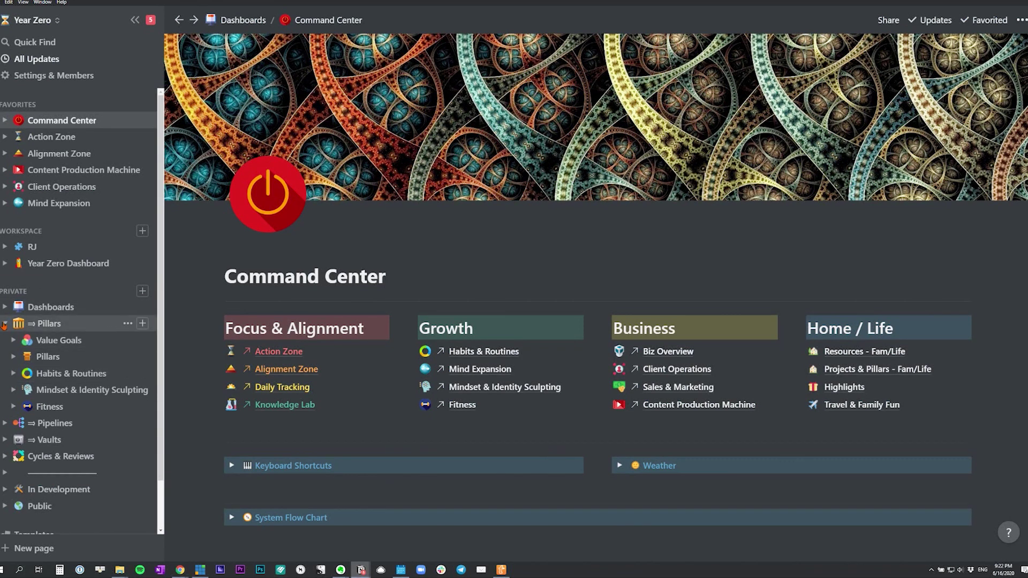
{"action": "left_click", "coordinate": [5, 324]}
{"action": "left_click", "coordinate": [4, 341]}
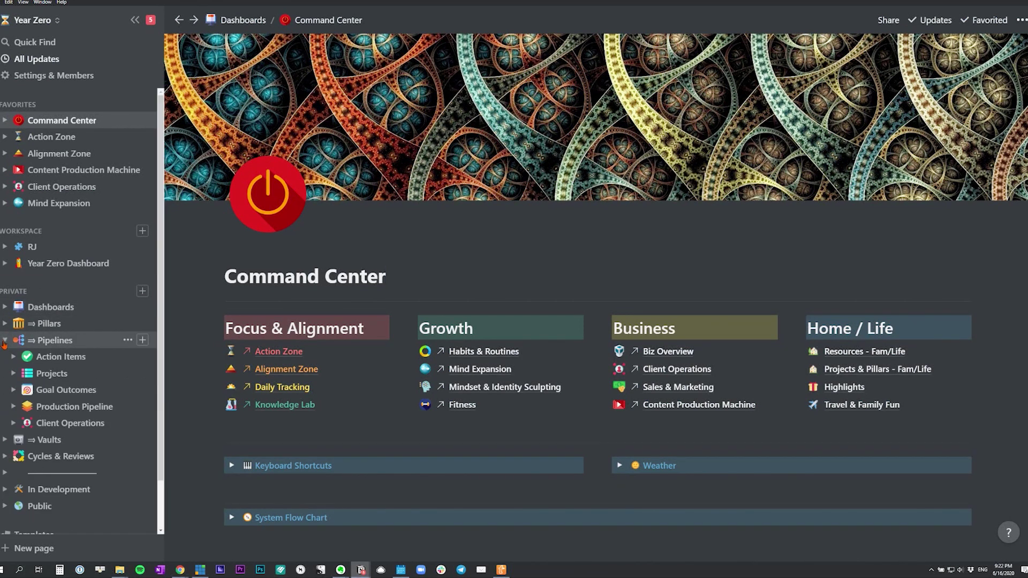
{"action": "left_click", "coordinate": [4, 341]}
{"action": "left_click", "coordinate": [4, 358]}
{"action": "left_click", "coordinate": [4, 357]}
{"action": "left_click", "coordinate": [4, 375]}
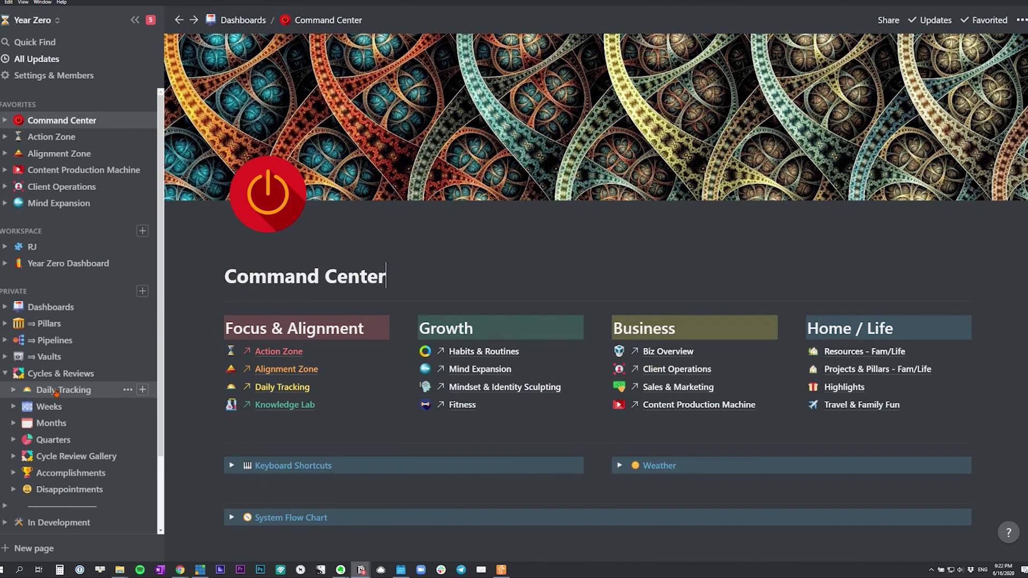
{"action": "key", "text": "ctrl+["}
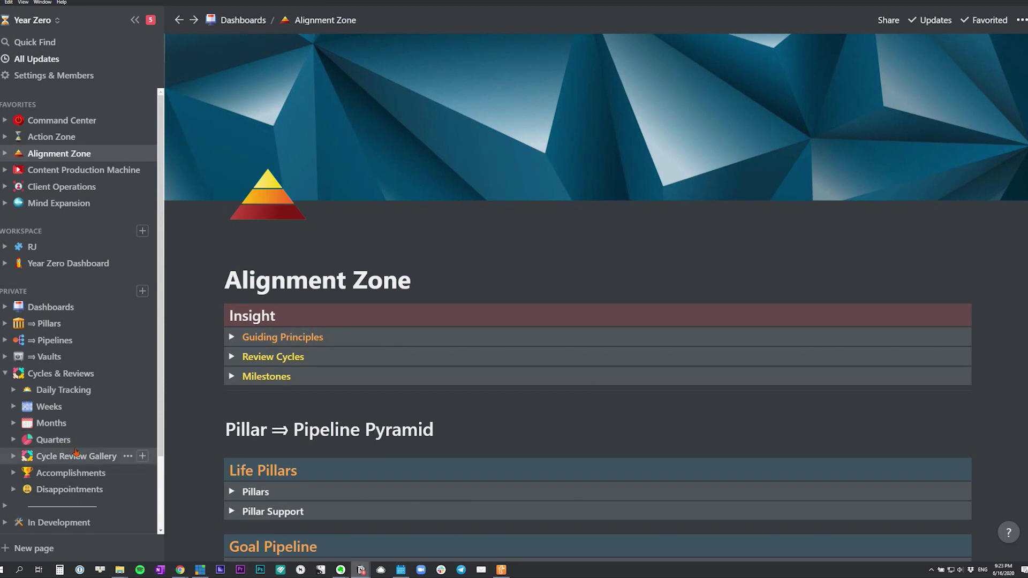
Expand and collapse the Review Cycles toggle on the Alignment Zone page.
{"action": "scroll", "coordinate": [214, 321], "scroll_direction": "down", "scroll_amount": 2}
{"action": "left_click", "coordinate": [231, 275]}
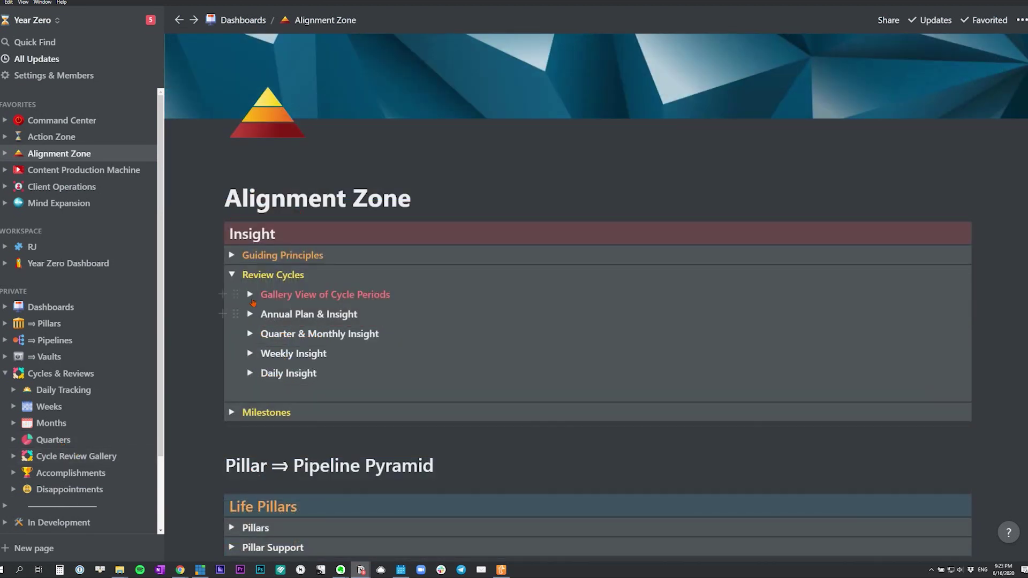
{"action": "left_click", "coordinate": [232, 275]}
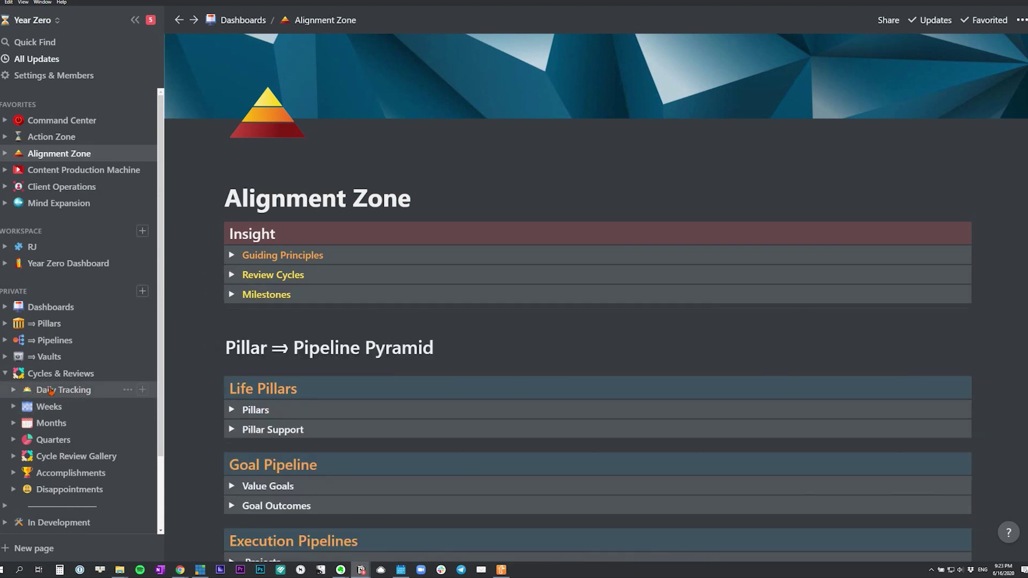
Collapse Cycles & Reviews in the sidebar and go to the Action Zone page.
{"action": "scroll", "coordinate": [51, 392], "scroll_direction": "down", "scroll_amount": 1}
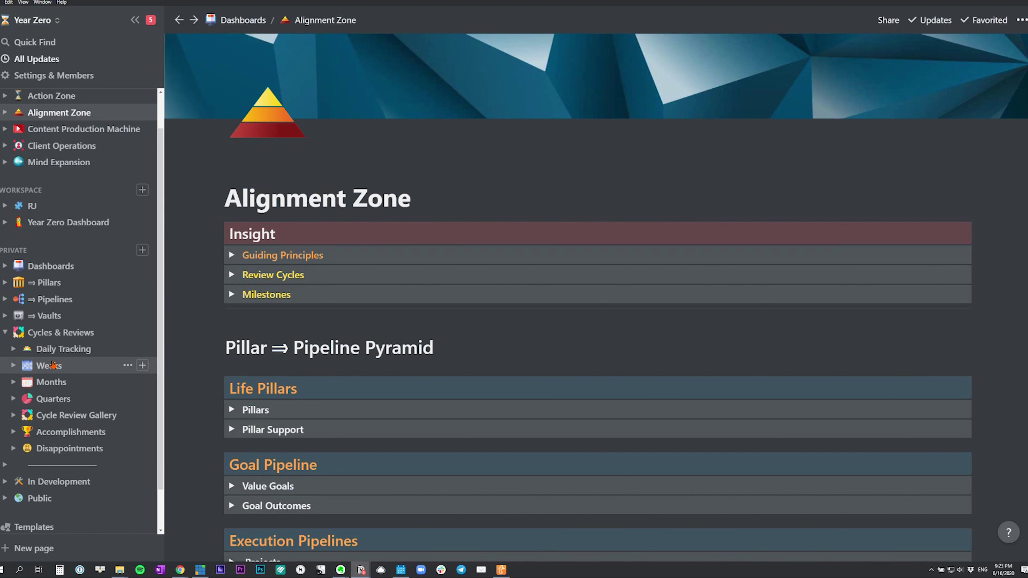
{"action": "left_click", "coordinate": [5, 333]}
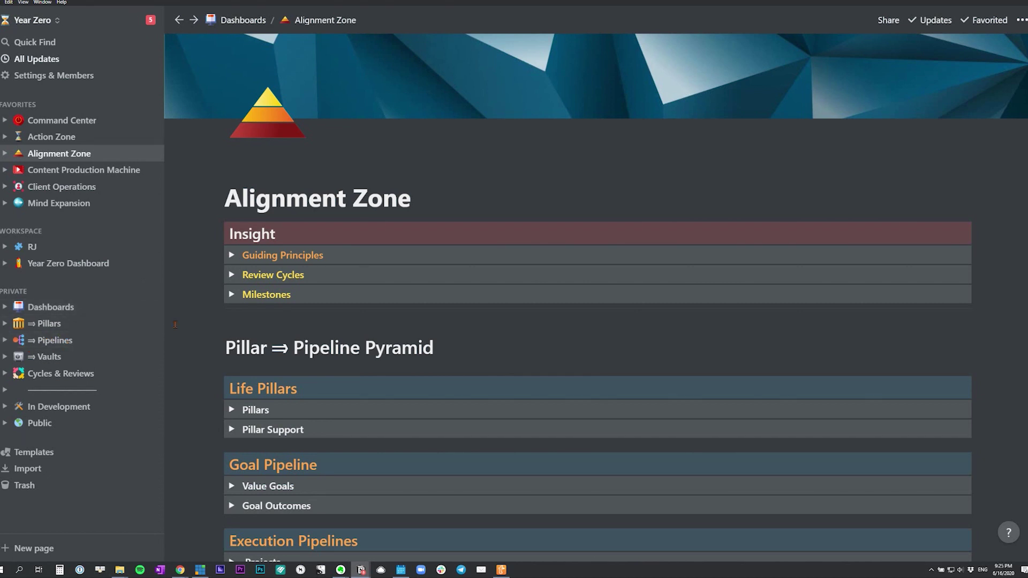
{"action": "left_click", "coordinate": [77, 143]}
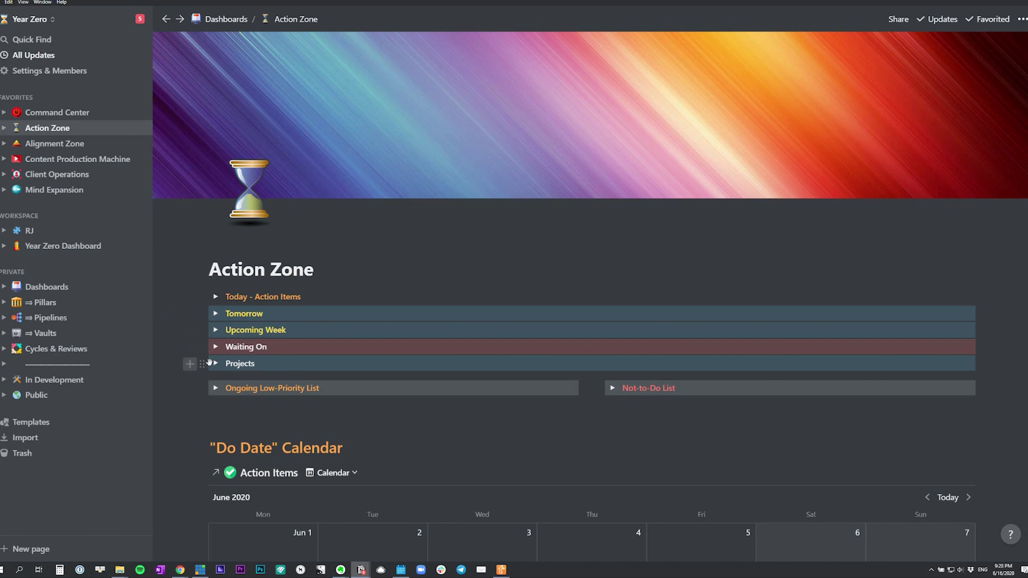
Expand the Projects toggle and browse its project gallery.
{"action": "scroll", "coordinate": [249, 360], "scroll_direction": "down", "scroll_amount": 3}
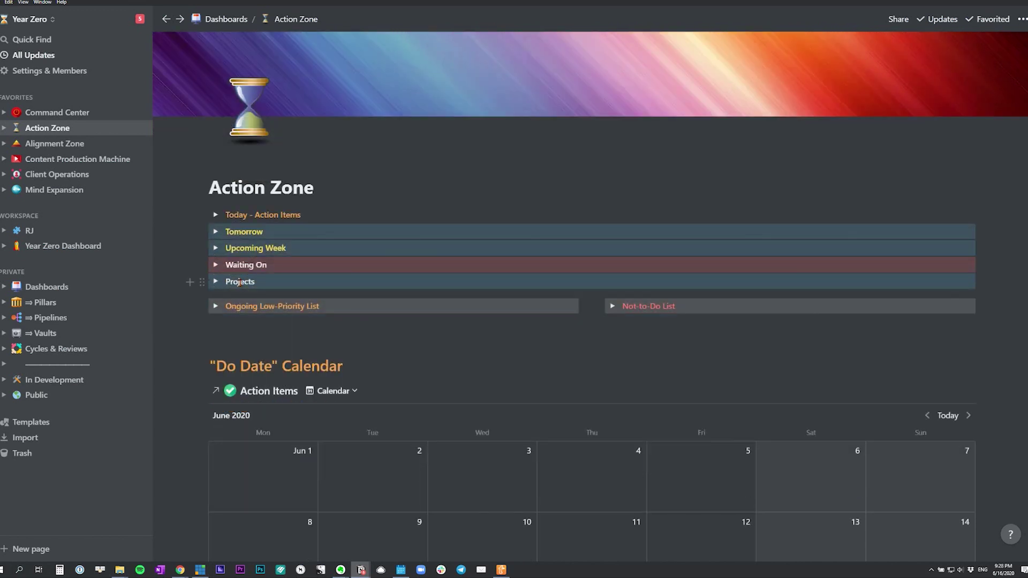
{"action": "left_click", "coordinate": [216, 282]}
{"action": "scroll", "coordinate": [701, 346], "scroll_direction": "down", "scroll_amount": 2}
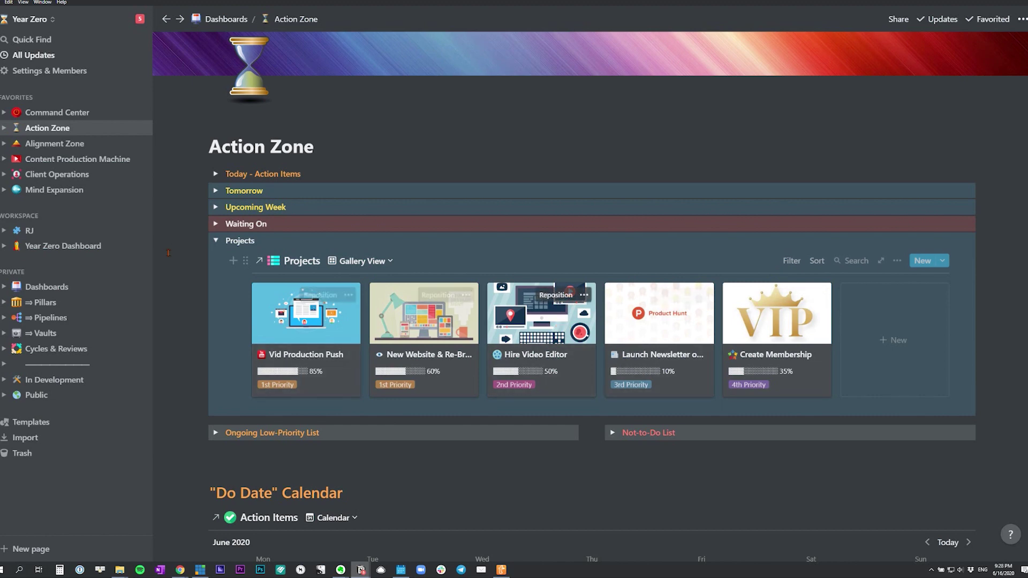
{"action": "scroll", "coordinate": [179, 242], "scroll_direction": "down", "scroll_amount": 20}
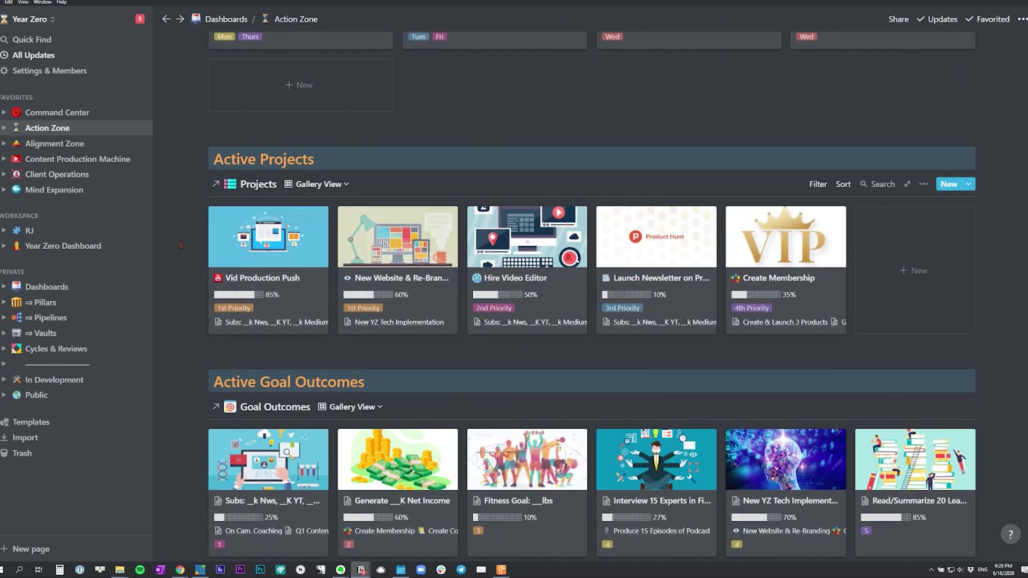
{"action": "scroll", "coordinate": [180, 244], "scroll_direction": "up", "scroll_amount": 15}
{"action": "scroll", "coordinate": [180, 245], "scroll_direction": "up", "scroll_amount": 10}
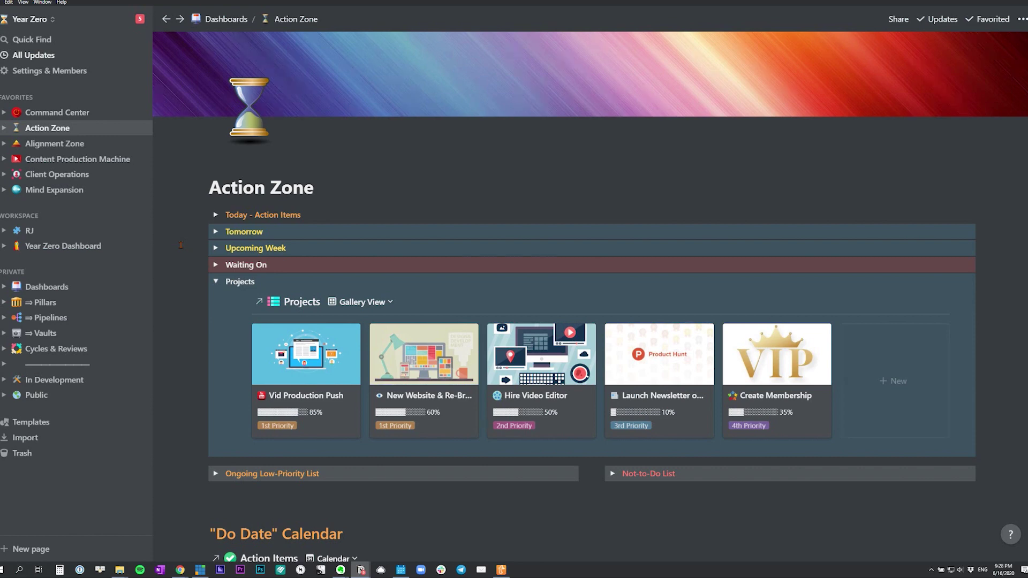
Expand Today - Action Items to reveal the Daily Tracking table with its Jun 16 entry.
{"action": "left_click", "coordinate": [216, 215]}
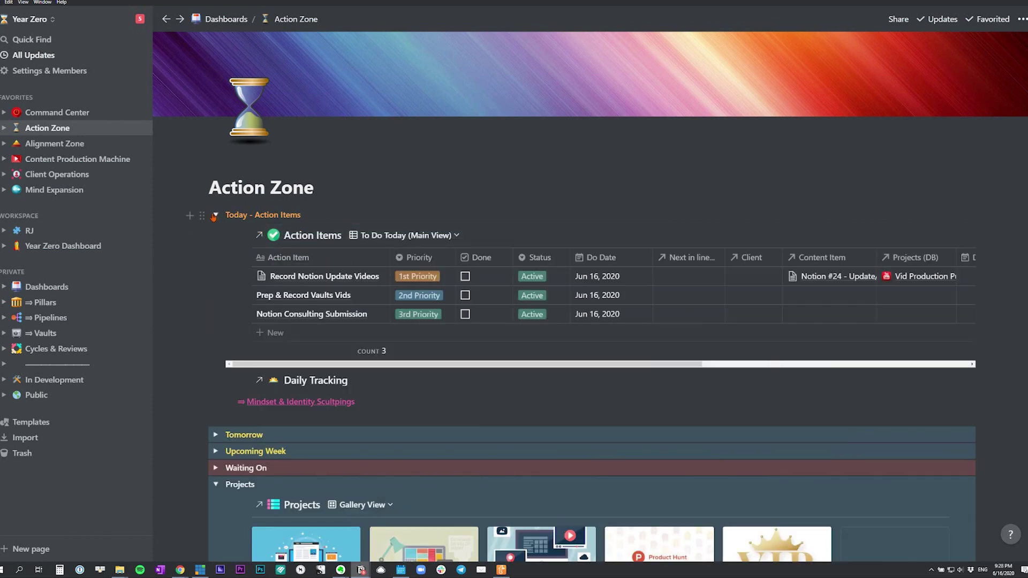
{"action": "scroll", "coordinate": [195, 247], "scroll_direction": "down", "scroll_amount": 2}
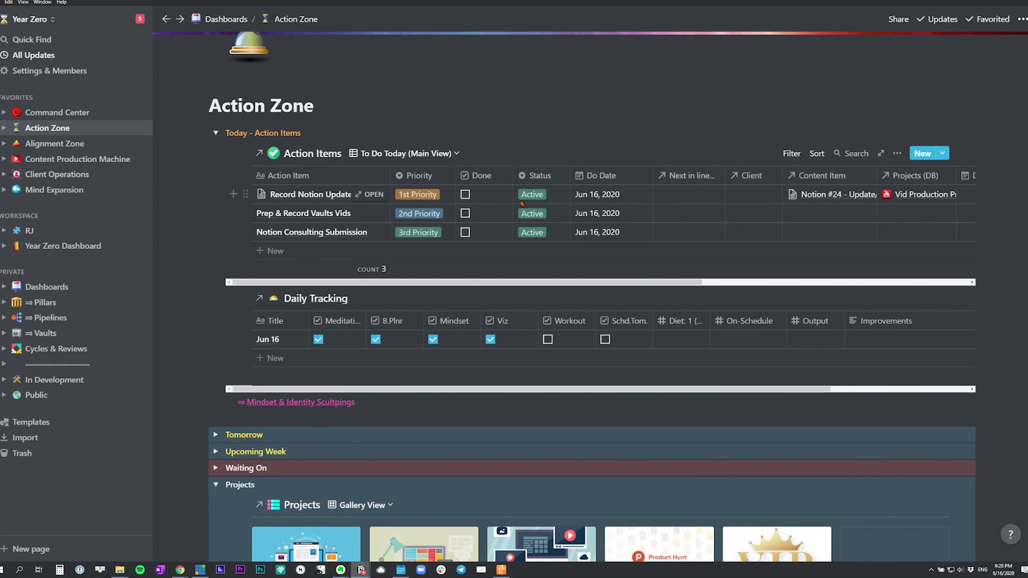
{"action": "scroll", "coordinate": [332, 429], "scroll_direction": "down", "scroll_amount": 2}
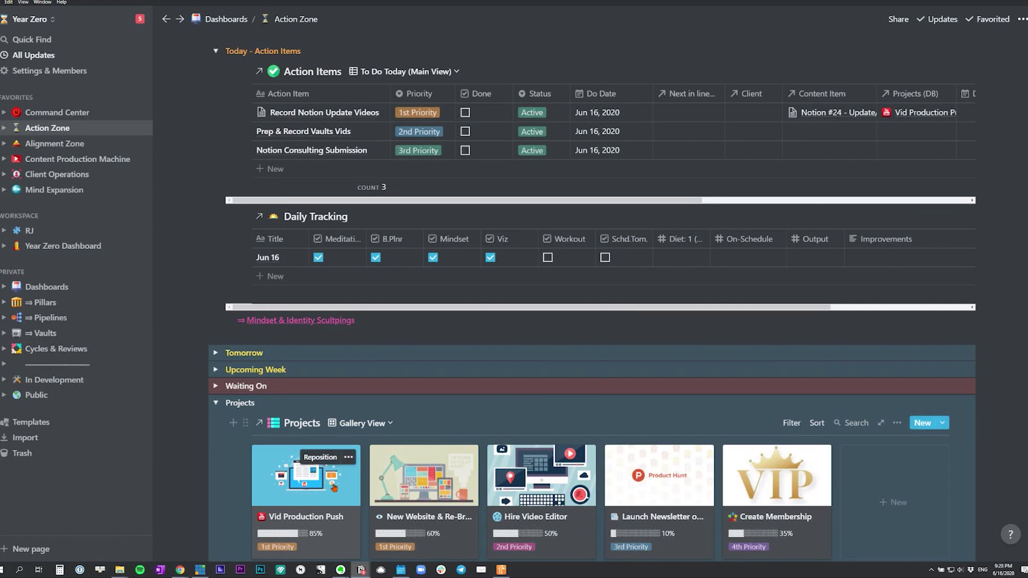
{"action": "left_click", "coordinate": [541, 482]}
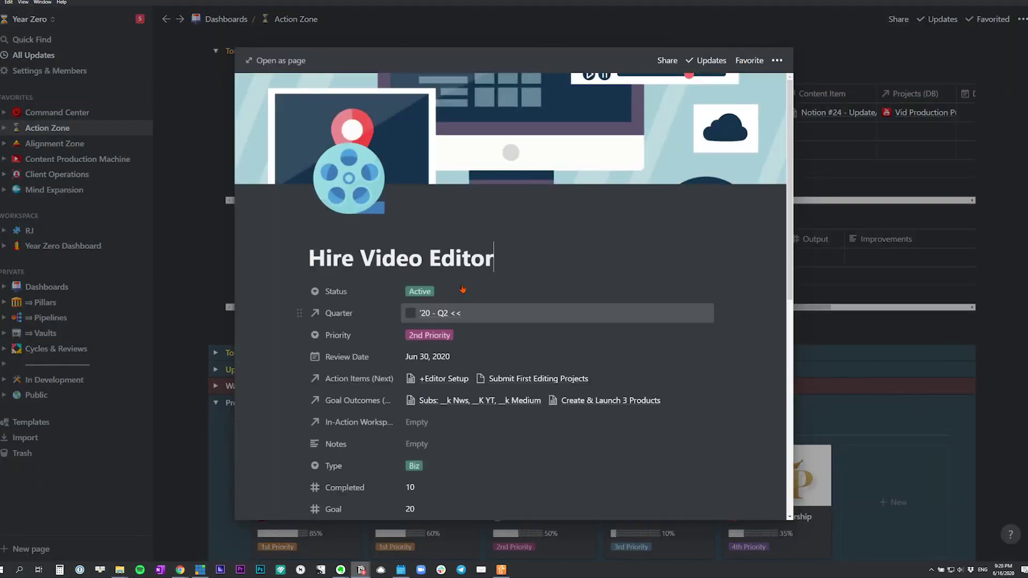
{"action": "scroll", "coordinate": [462, 289], "scroll_direction": "down", "scroll_amount": 10}
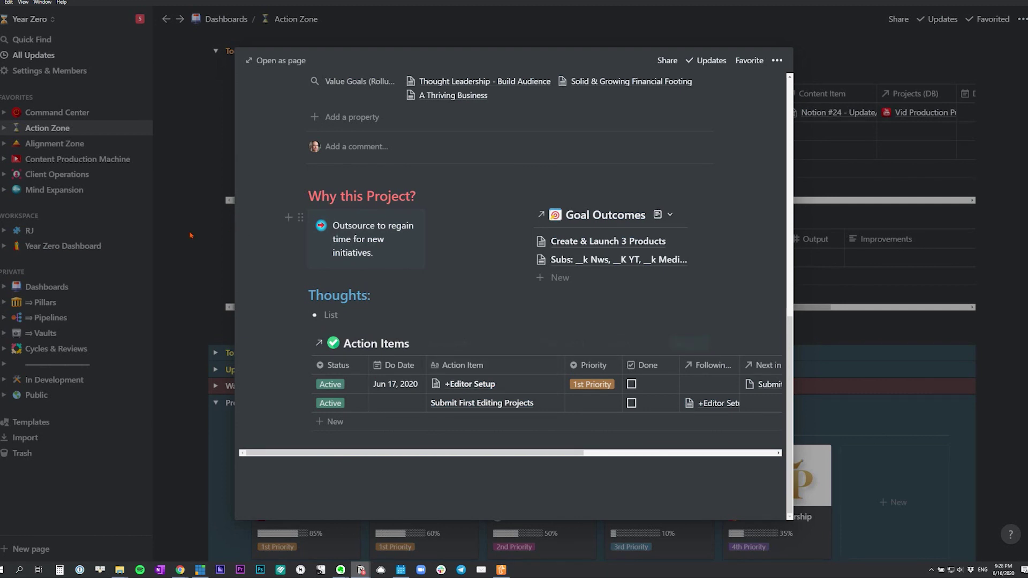
{"action": "key", "text": "Escape"}
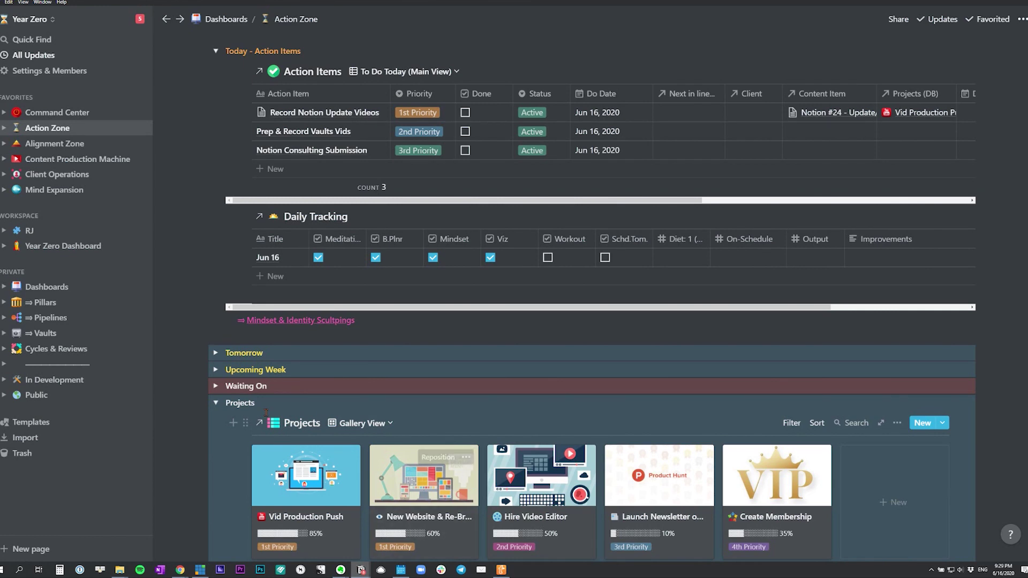
Collapse Today - Action Items and toggle the Projects gallery closed, open and closed again.
{"action": "left_click", "coordinate": [216, 51]}
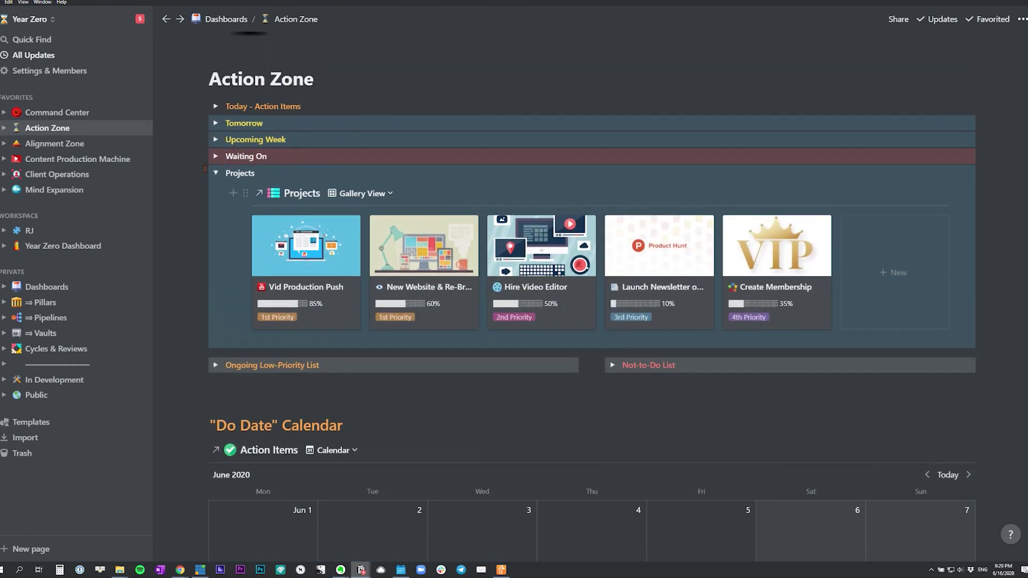
{"action": "scroll", "coordinate": [205, 169], "scroll_direction": "up", "scroll_amount": 2}
{"action": "left_click", "coordinate": [216, 241]}
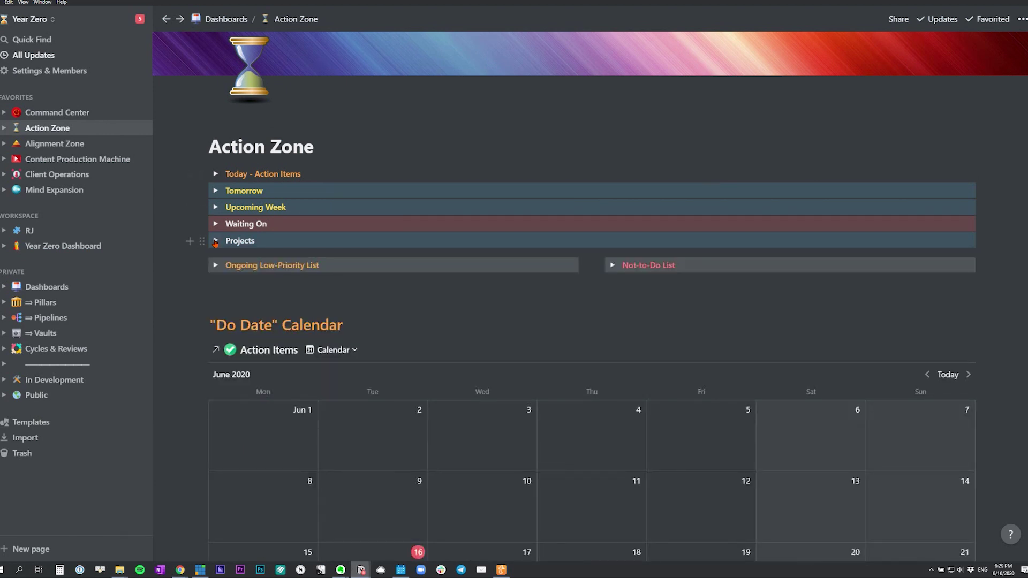
{"action": "left_click", "coordinate": [216, 241]}
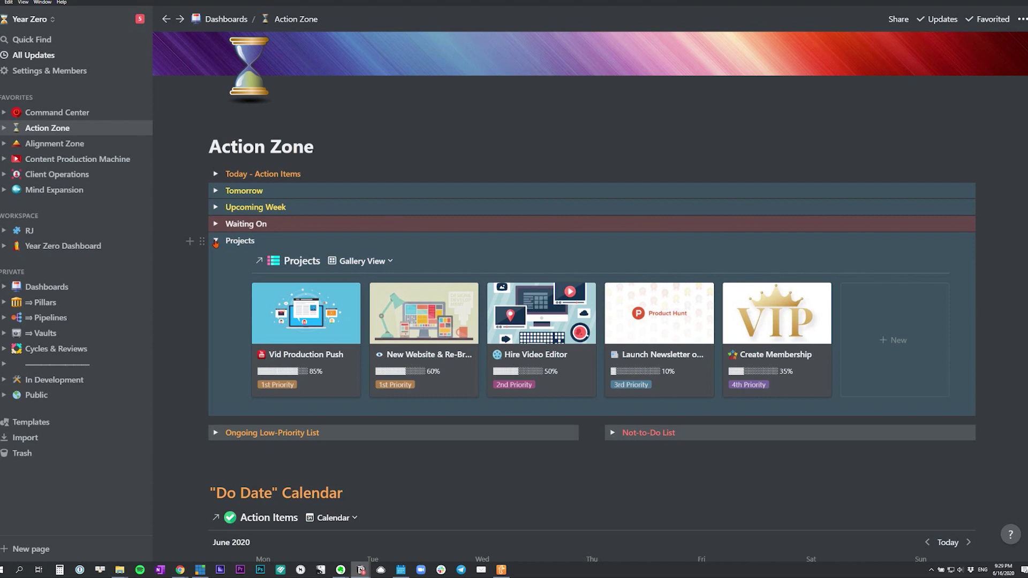
{"action": "left_click", "coordinate": [217, 243]}
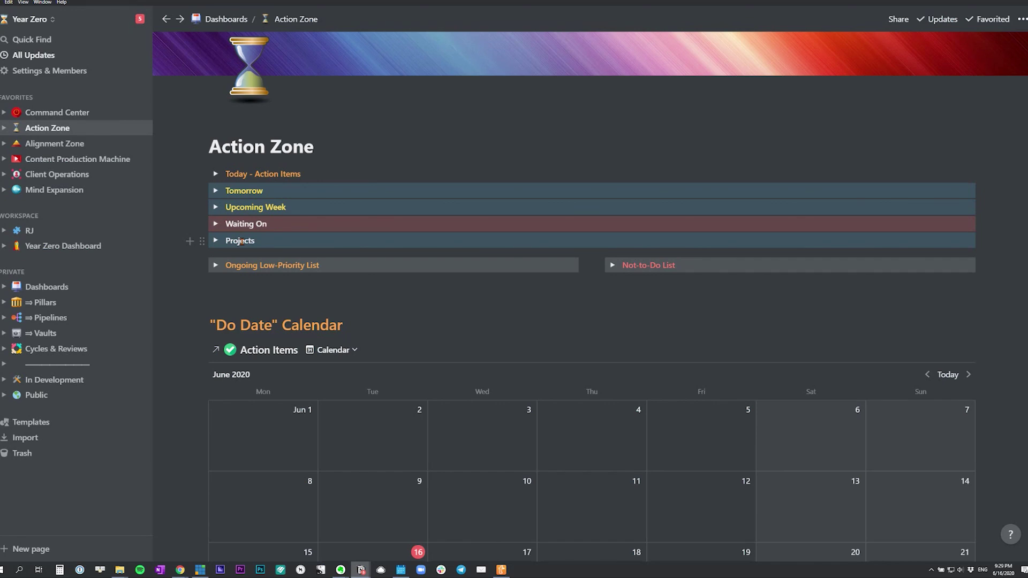
{"action": "scroll", "coordinate": [251, 242], "scroll_direction": "down", "scroll_amount": 15}
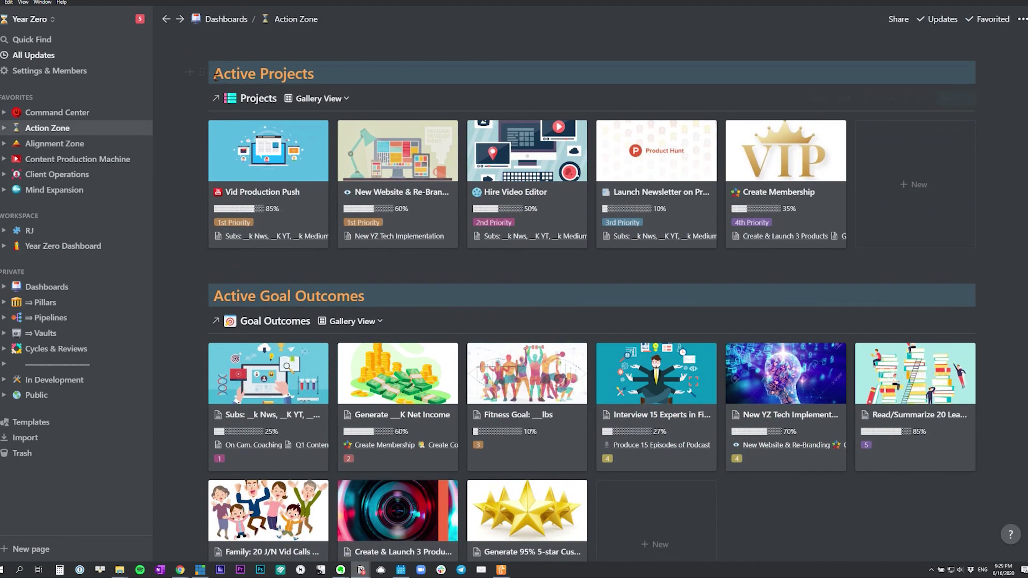
Open and dismiss the Projects block menu, then expand and re-collapse the Projects gallery.
{"action": "left_click", "coordinate": [203, 98]}
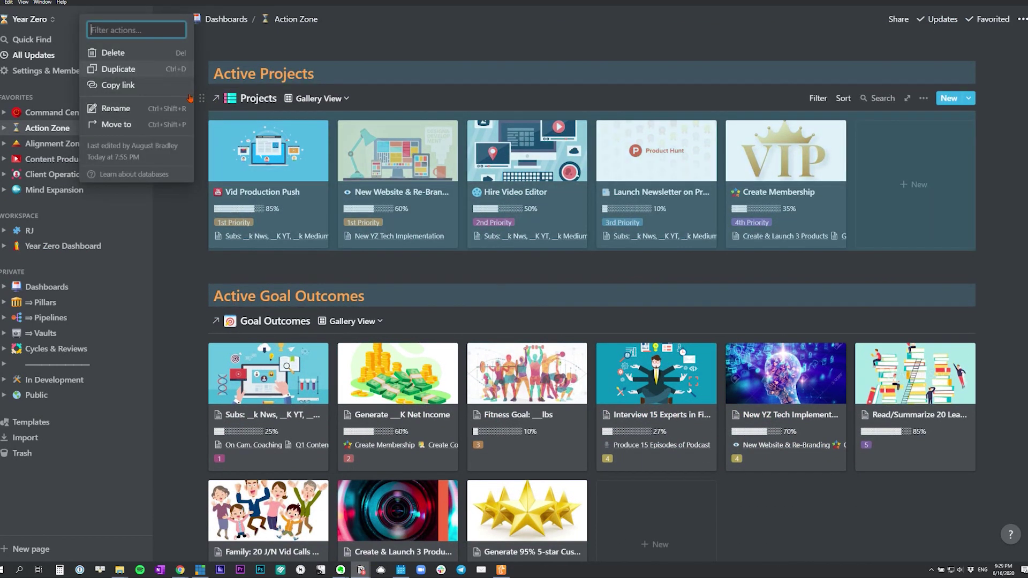
{"action": "left_click", "coordinate": [369, 279]}
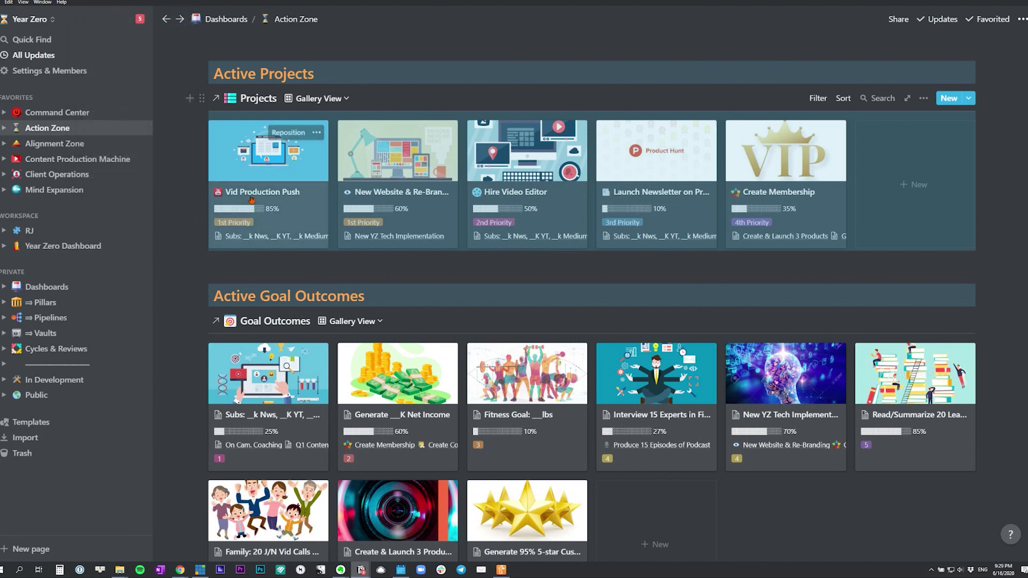
{"action": "scroll", "coordinate": [317, 283], "scroll_direction": "up", "scroll_amount": 15}
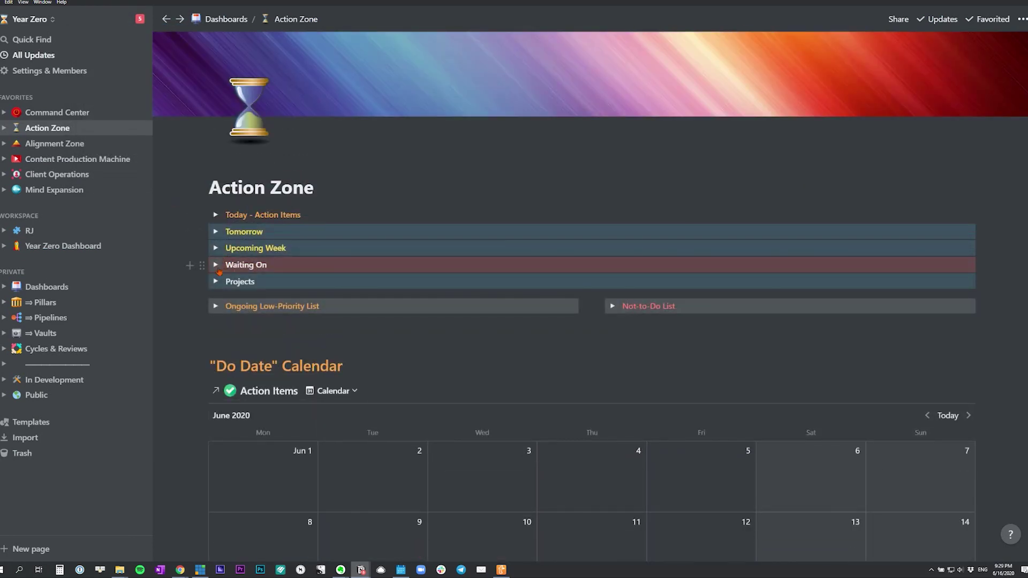
{"action": "left_click", "coordinate": [215, 281]}
{"action": "scroll", "coordinate": [290, 542], "scroll_direction": "down", "scroll_amount": 4}
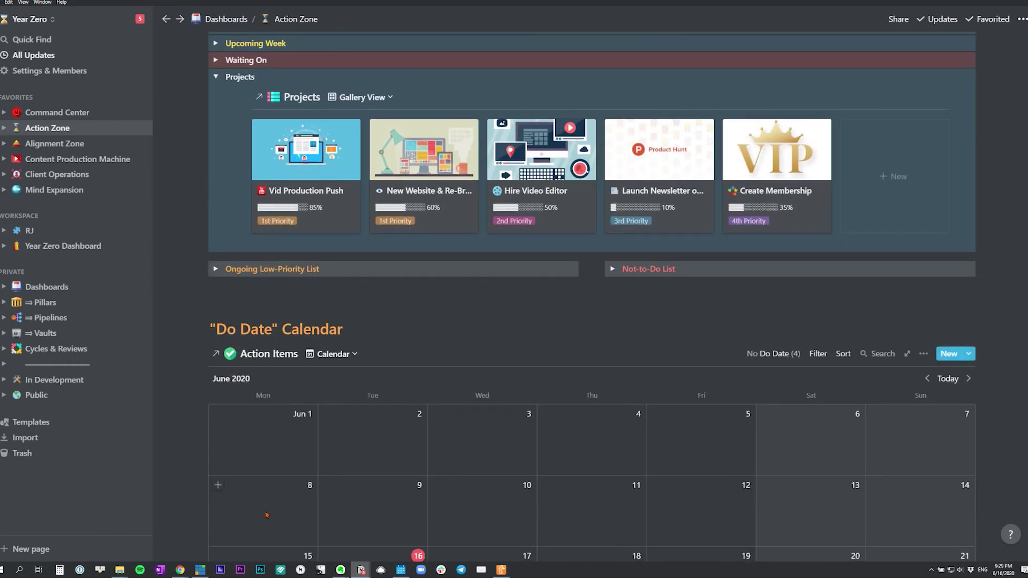
{"action": "scroll", "coordinate": [289, 541], "scroll_direction": "up", "scroll_amount": 3}
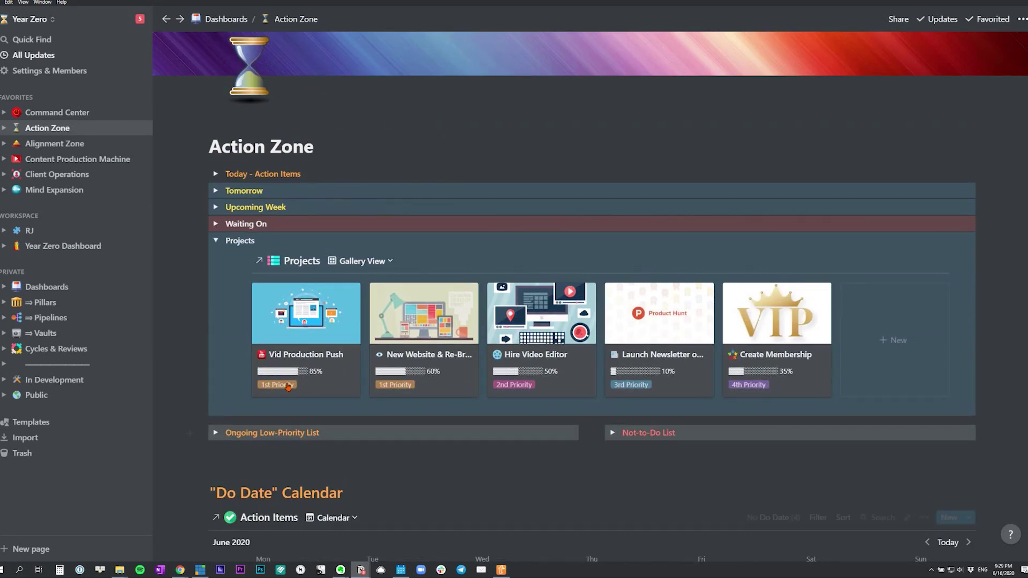
{"action": "left_click", "coordinate": [215, 240]}
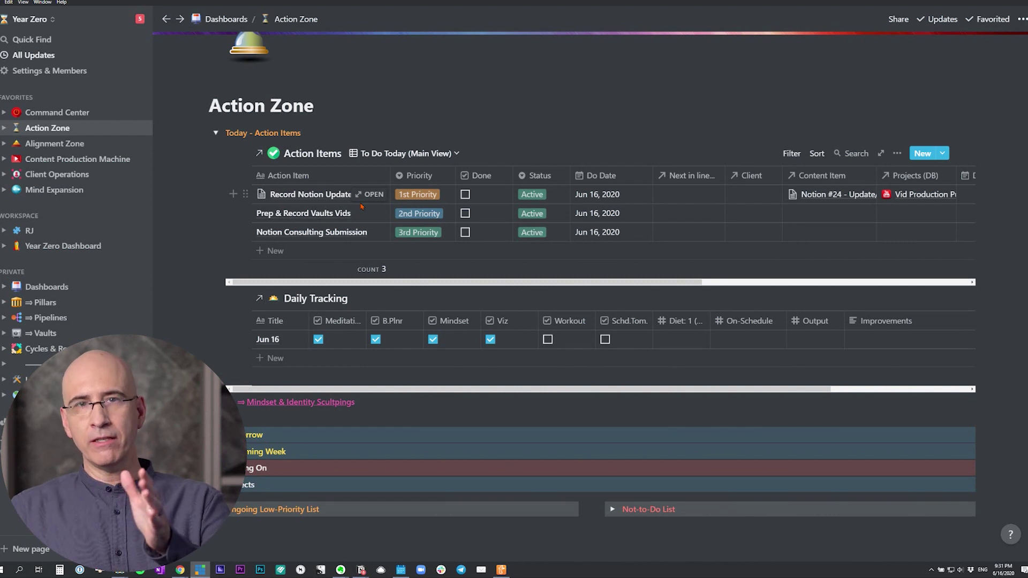
{"action": "left_click", "coordinate": [369, 195]}
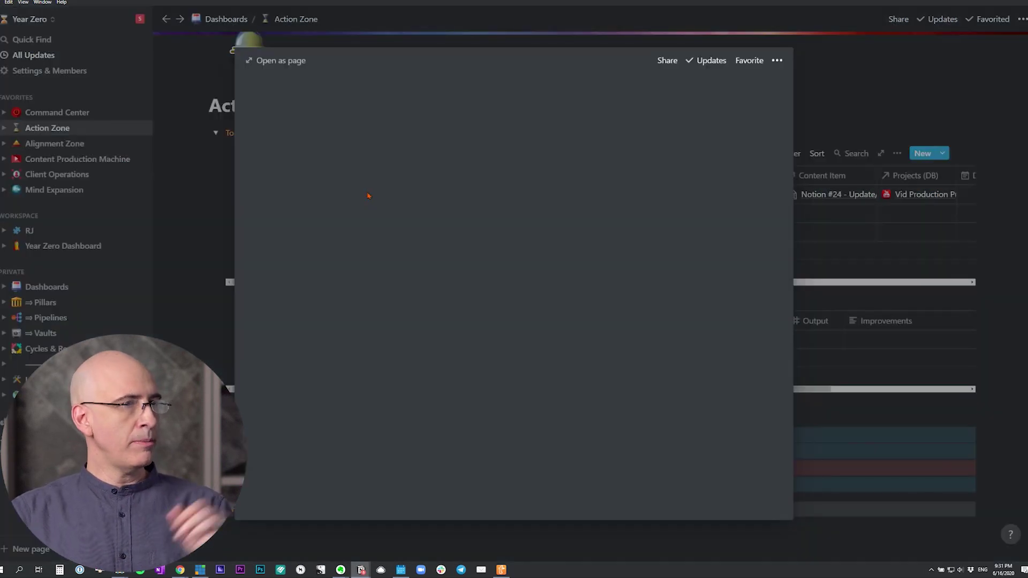
{"action": "key", "text": "Home"}
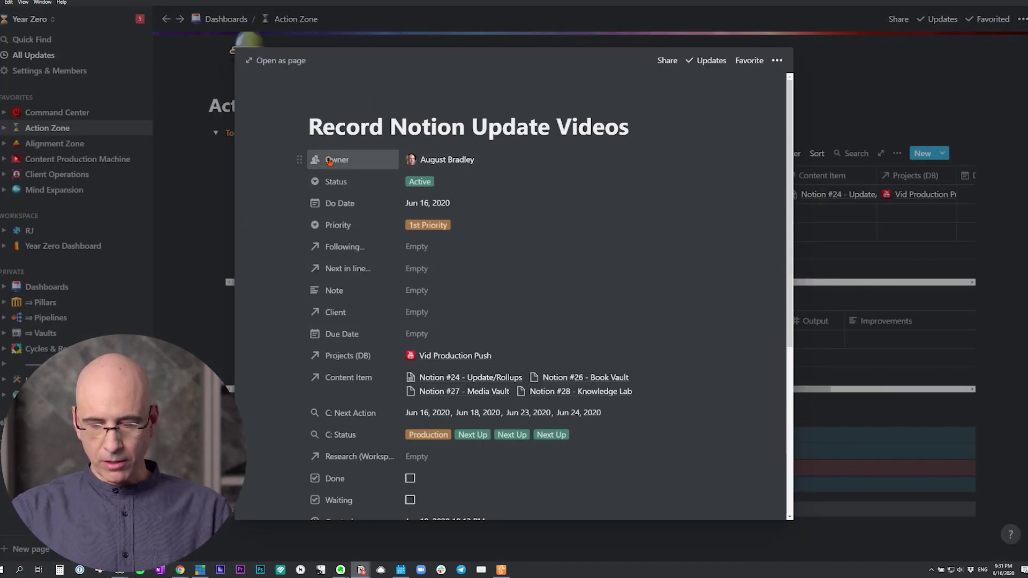
{"action": "type", "text": "+"}
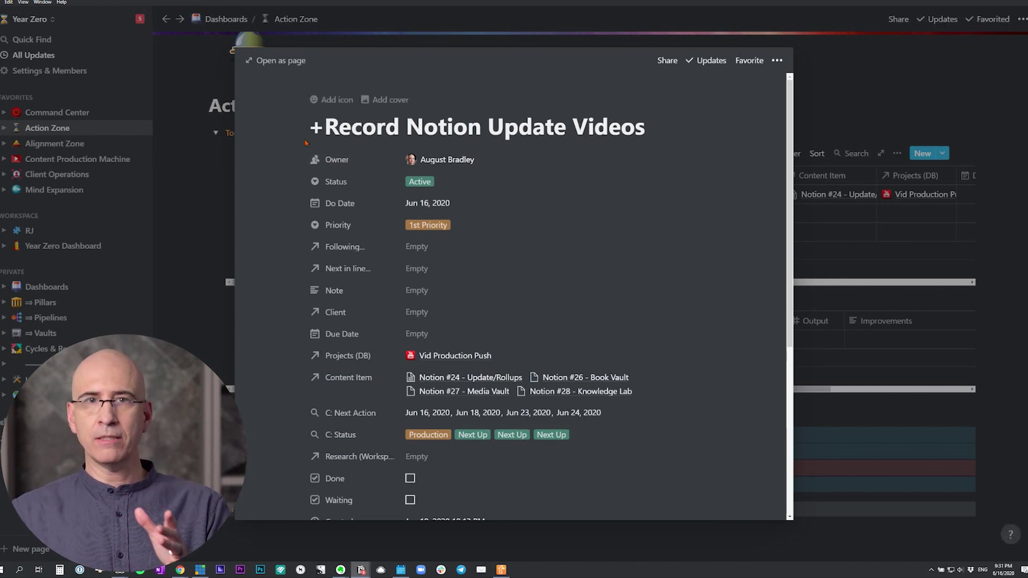
{"action": "key", "text": "BackSpace"}
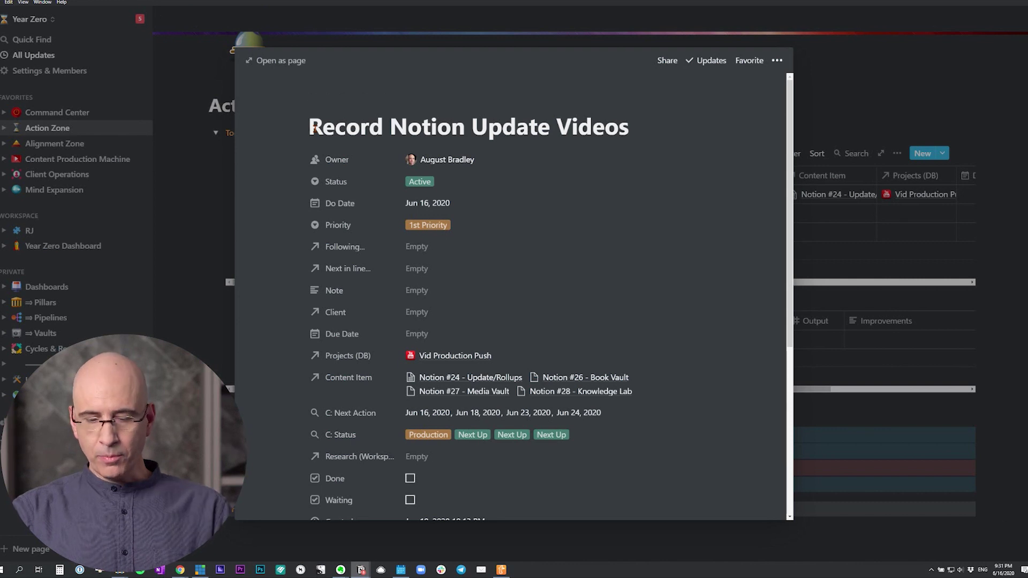
{"action": "type", "text": "*"}
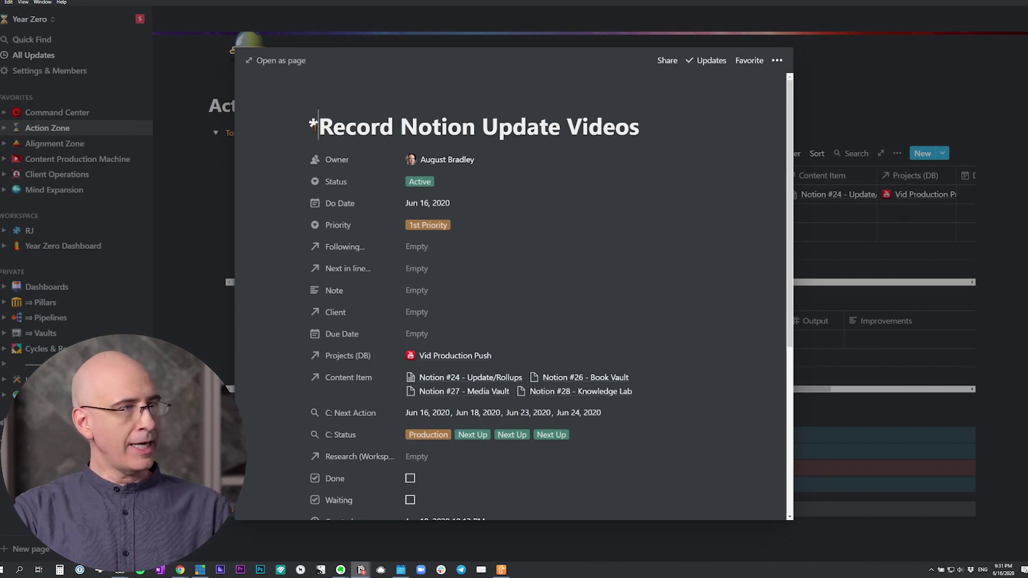
{"action": "left_click", "coordinate": [201, 162]}
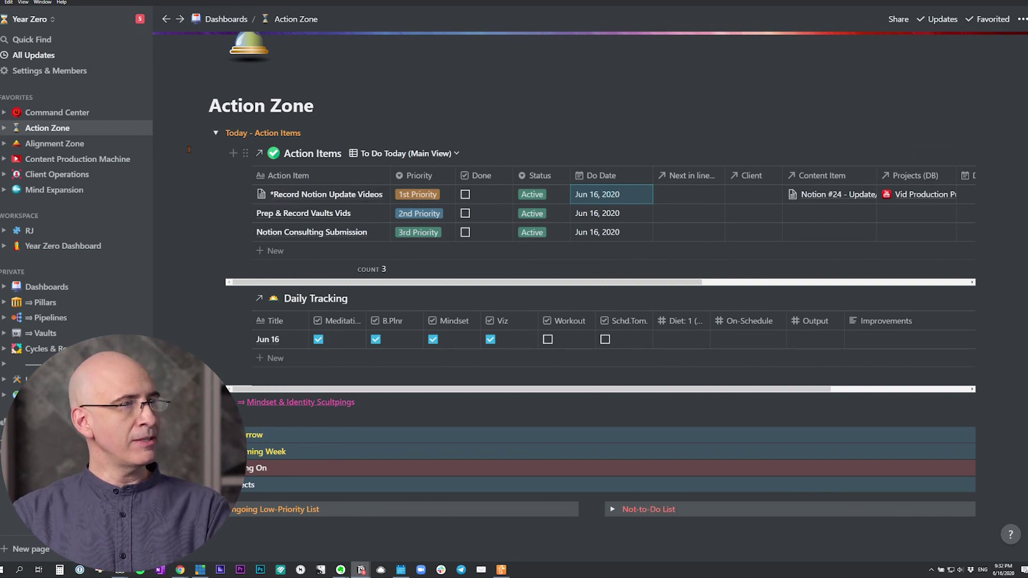
{"action": "left_click", "coordinate": [216, 133]}
Scroll to the top of Action Zone and go to the Content Production Machine page.
{"action": "scroll", "coordinate": [172, 183], "scroll_direction": "up", "scroll_amount": 2}
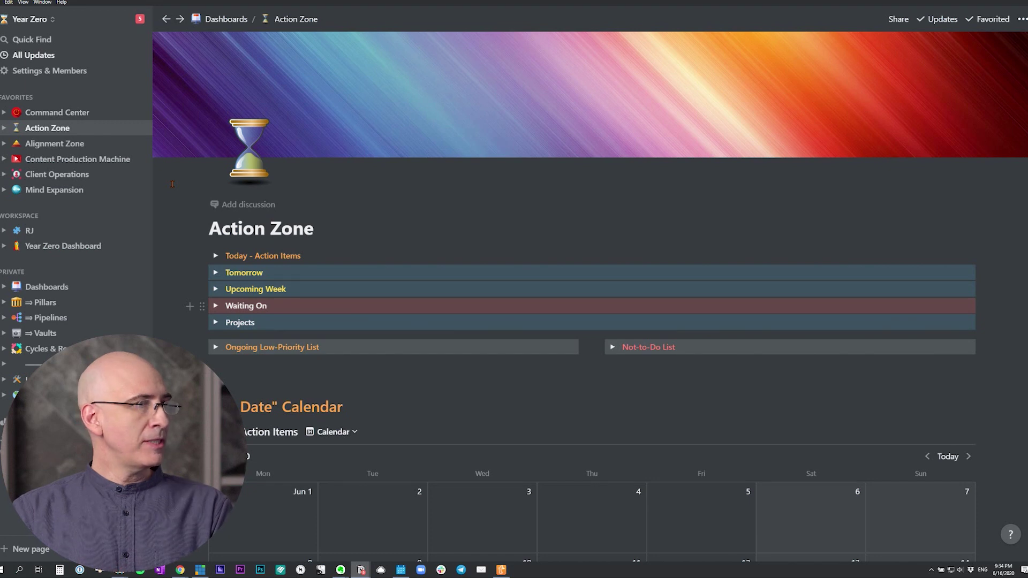
{"action": "left_click", "coordinate": [55, 160]}
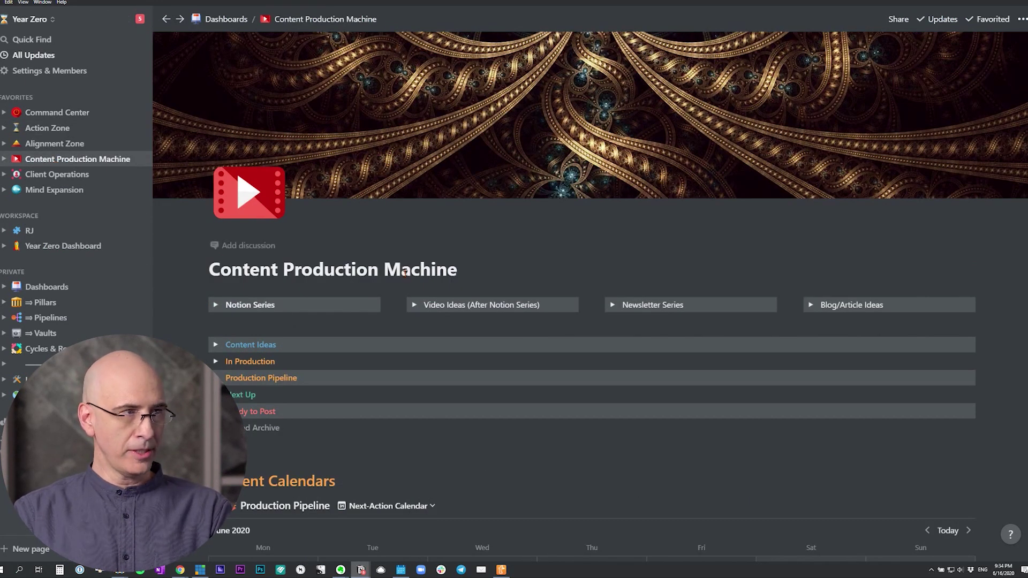
Scroll down Content Production Machine and expand the Production Pipeline board.
{"action": "scroll", "coordinate": [405, 272], "scroll_direction": "down", "scroll_amount": 2}
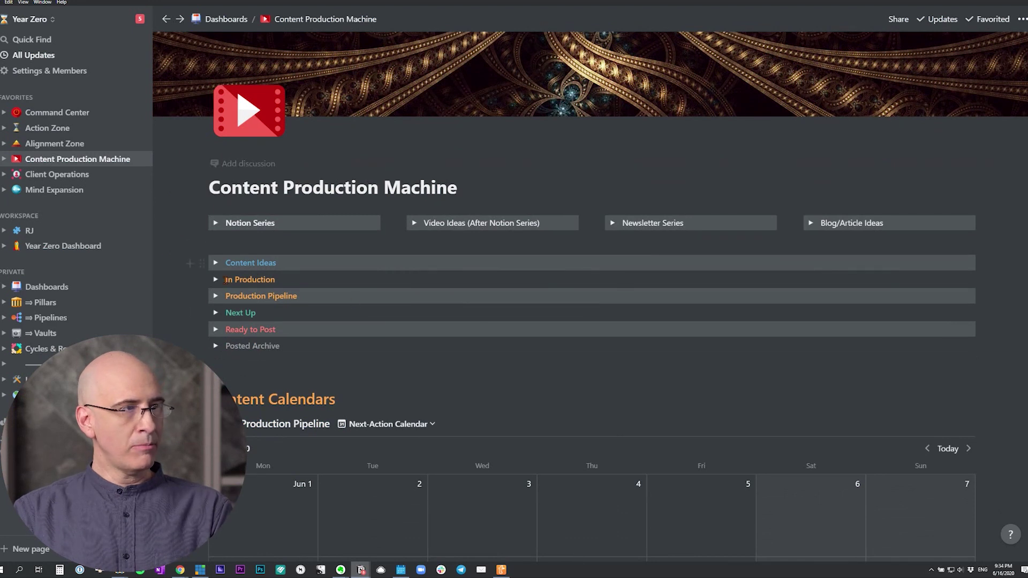
{"action": "scroll", "coordinate": [225, 280], "scroll_direction": "down", "scroll_amount": 2}
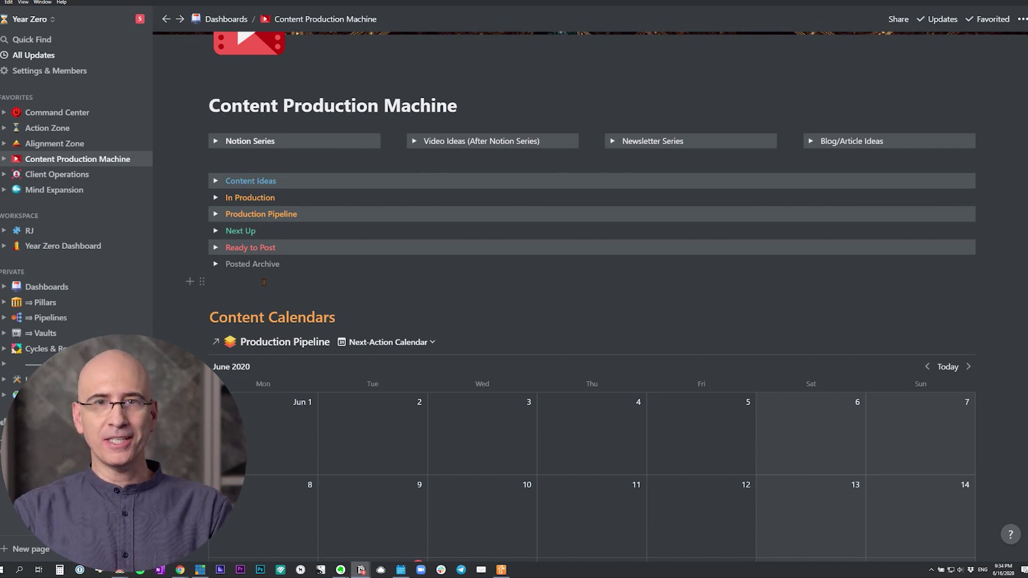
{"action": "scroll", "coordinate": [186, 184], "scroll_direction": "up", "scroll_amount": 3}
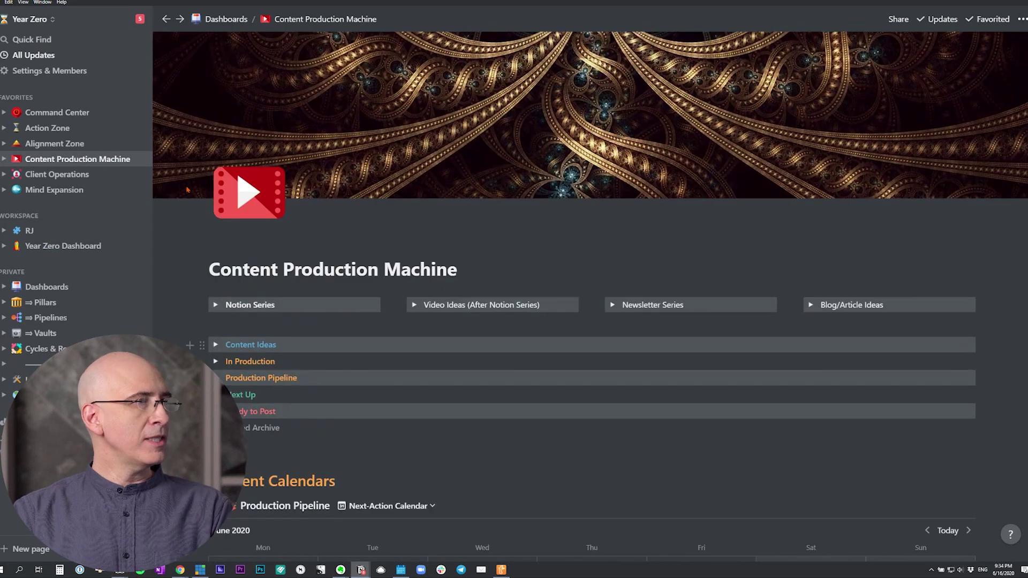
{"action": "scroll", "coordinate": [187, 186], "scroll_direction": "down", "scroll_amount": 2}
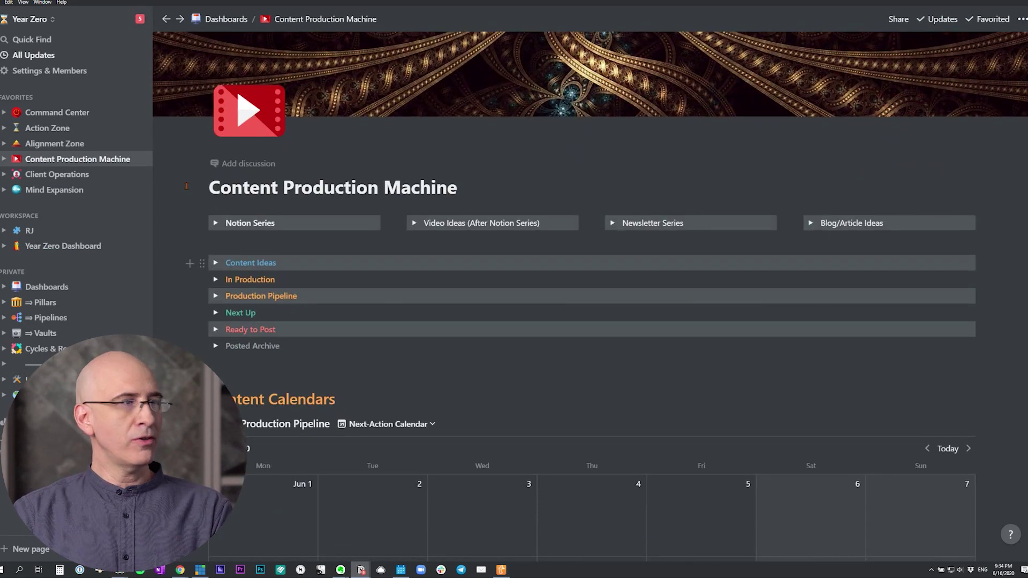
{"action": "scroll", "coordinate": [186, 186], "scroll_direction": "down", "scroll_amount": 1}
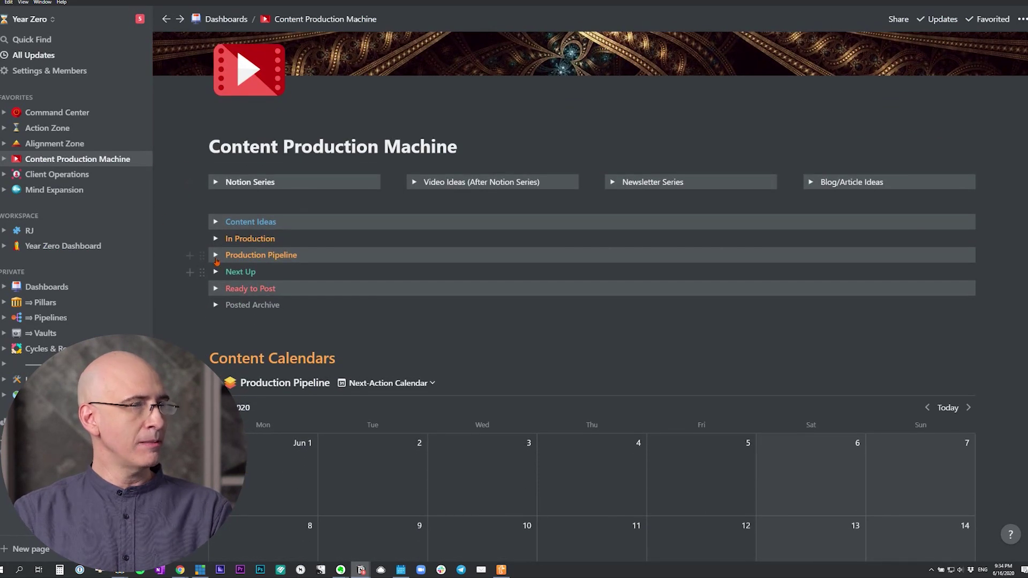
{"action": "scroll", "coordinate": [216, 260], "scroll_direction": "down", "scroll_amount": 1}
{"action": "left_click", "coordinate": [215, 214]}
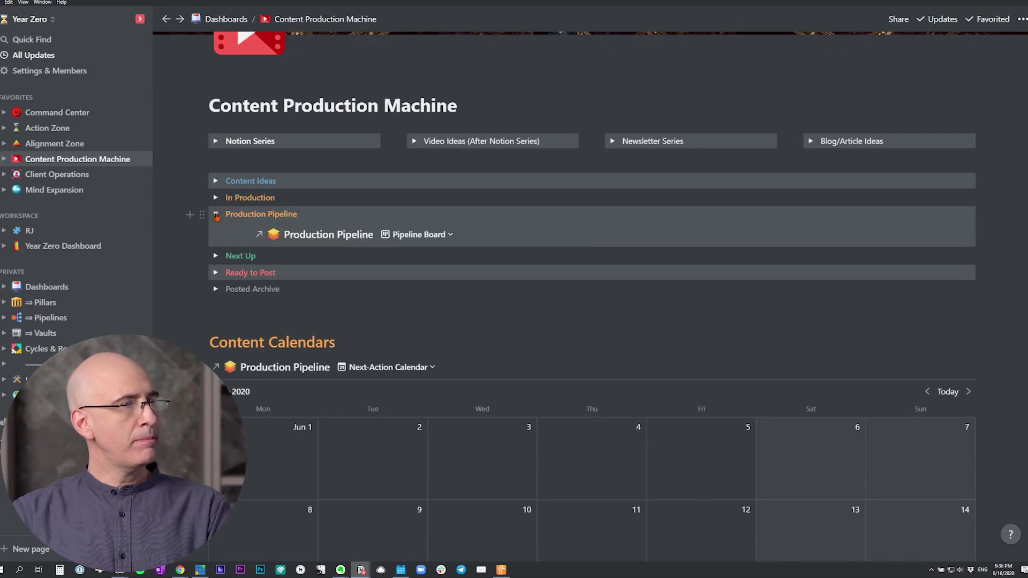
{"action": "scroll", "coordinate": [274, 273], "scroll_direction": "down", "scroll_amount": 1}
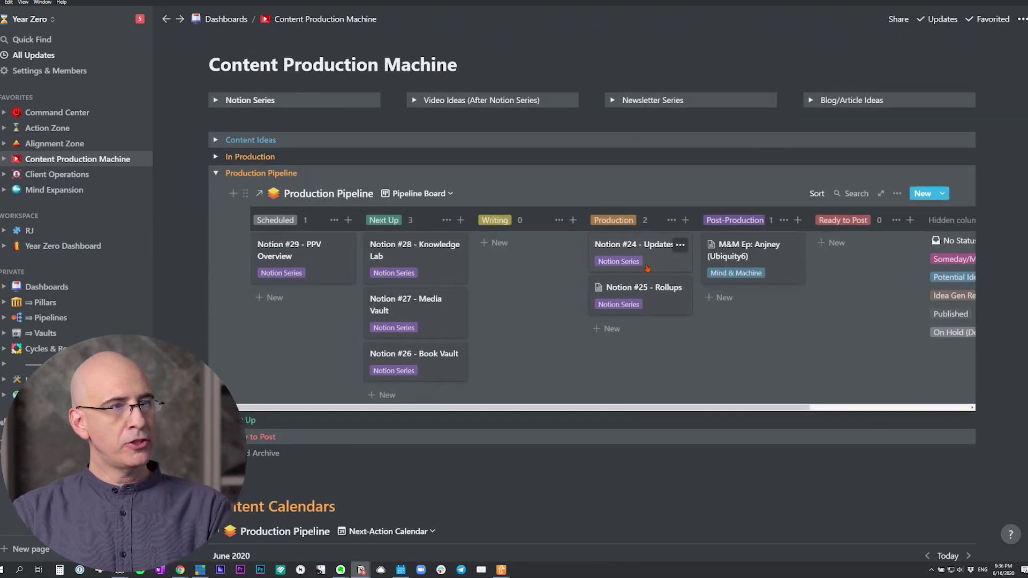
Open the Notion #24 - Updates card in a preview.
{"action": "left_click", "coordinate": [647, 265]}
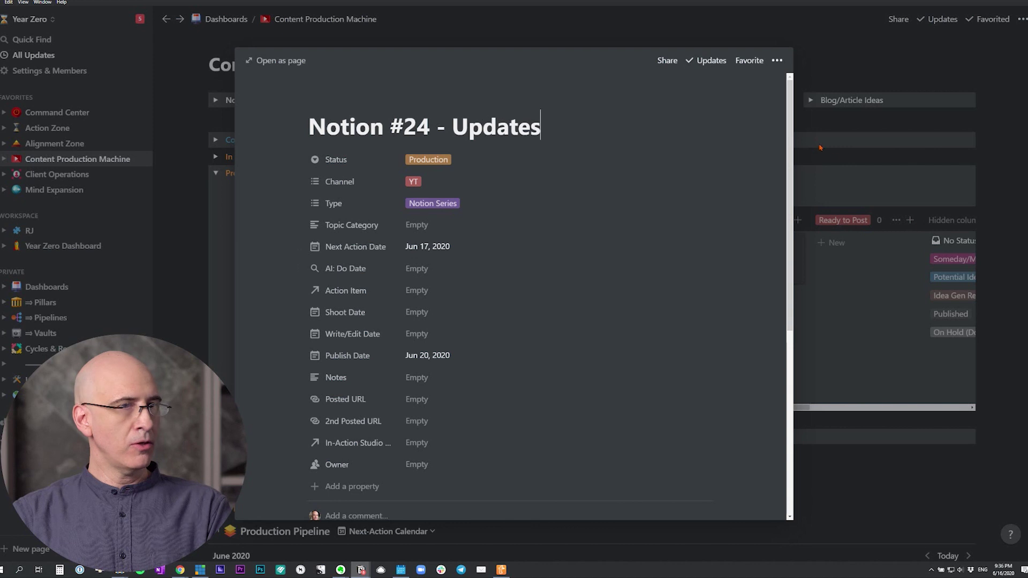
{"action": "left_click", "coordinate": [845, 170]}
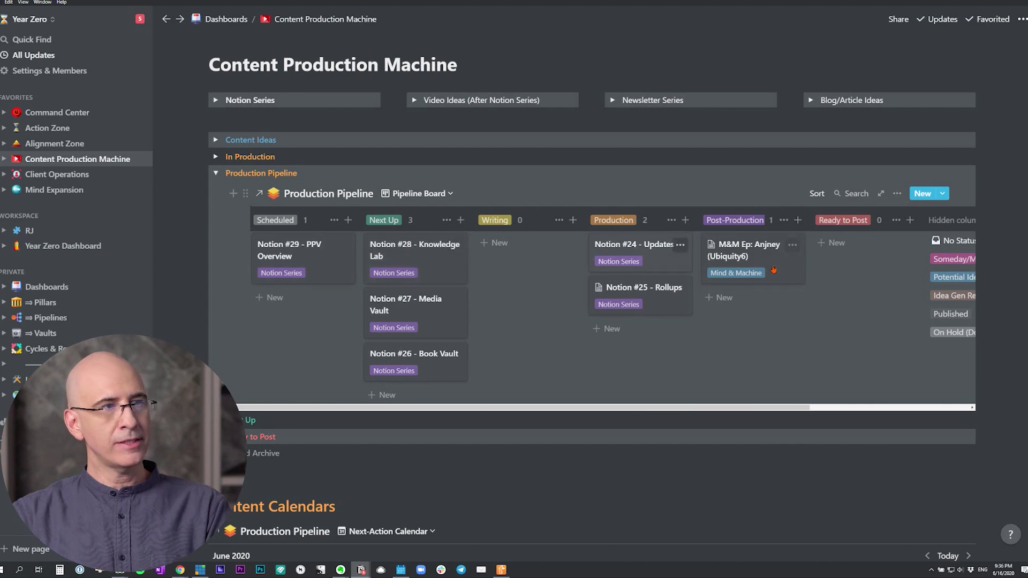
{"action": "left_click", "coordinate": [673, 259]}
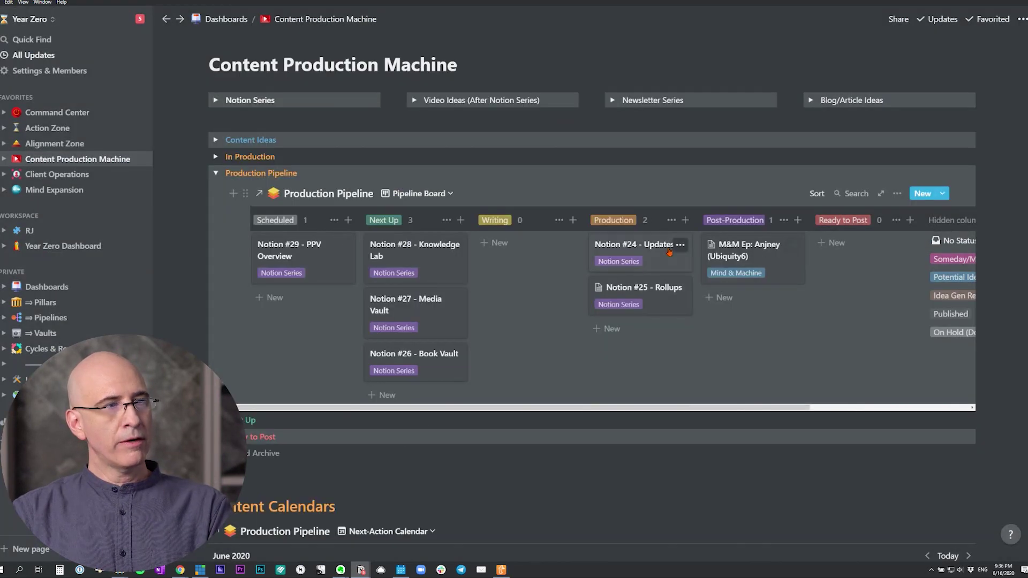
{"action": "left_click", "coordinate": [670, 251]}
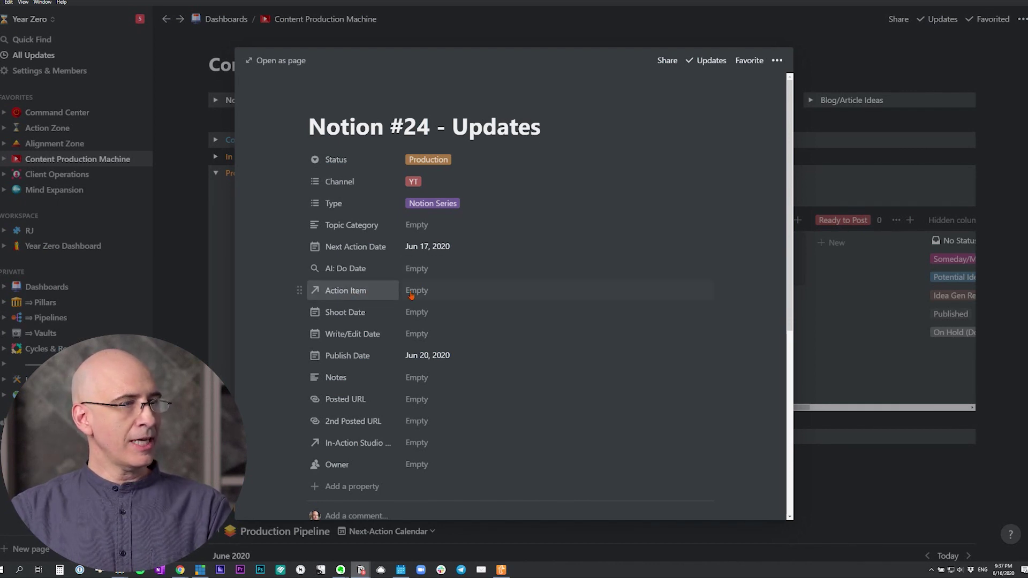
Create a new 'Notion Video 24' action item from the Action Item relation on Notion #24.
{"action": "left_click", "coordinate": [433, 291]}
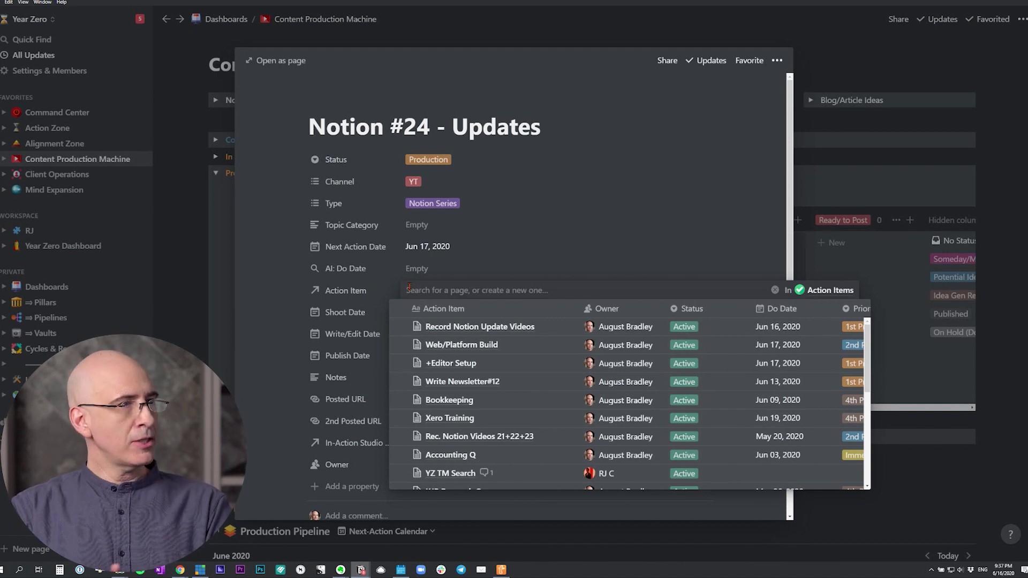
{"action": "type", "text": "24"}
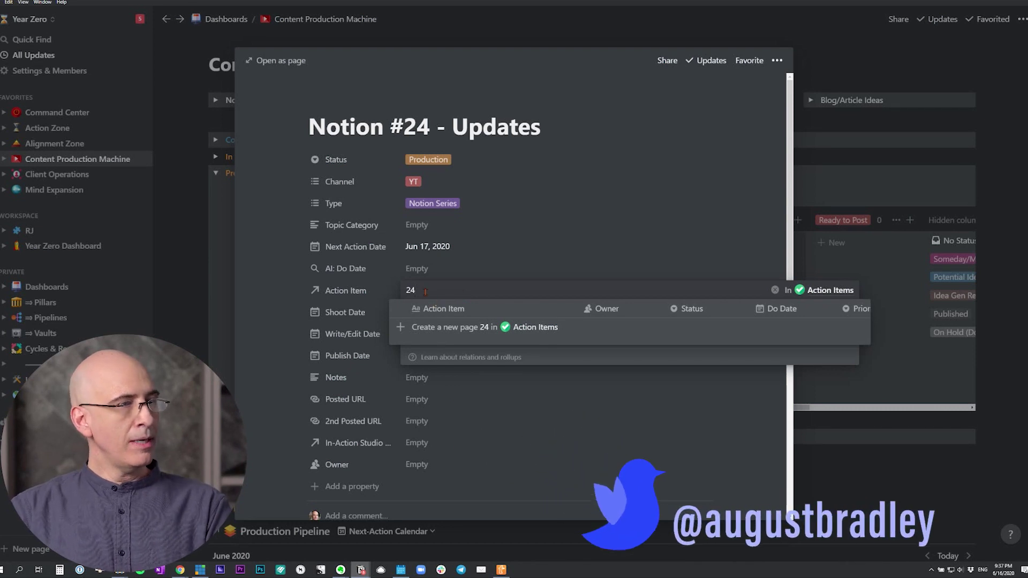
{"action": "left_click_drag", "start_coordinate": [465, 292], "coordinate": [401, 294]}
{"action": "type", "text": "No"}
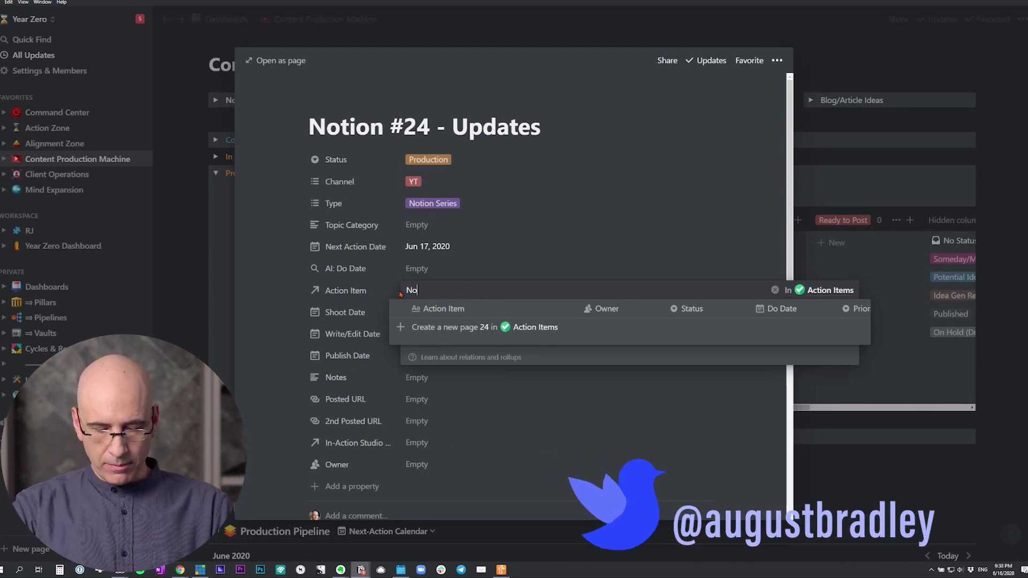
{"action": "type", "text": "tion Vdeo 24"}
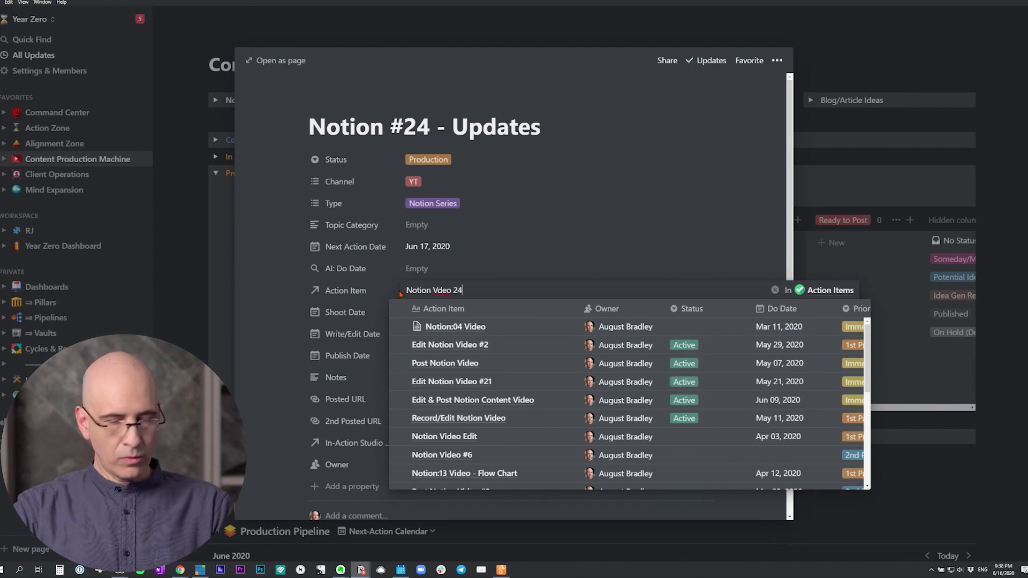
{"action": "key", "text": "Left"}
{"action": "key", "text": "Left"}
{"action": "key", "text": "Left"}
{"action": "key", "text": "Left"}
{"action": "key", "text": "Left"}
{"action": "key", "text": "Left"}
{"action": "type", "text": "i"}
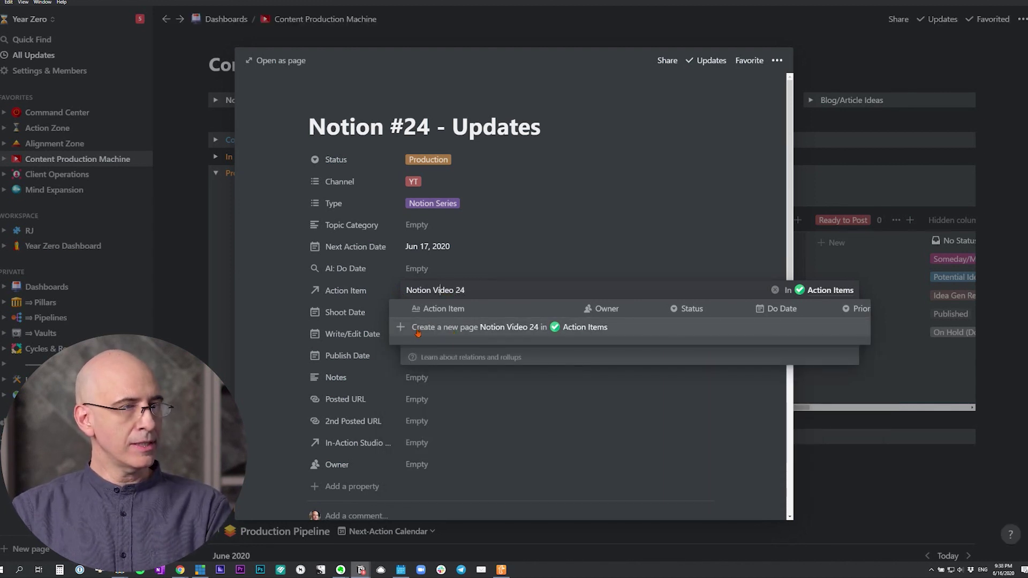
{"action": "left_click", "coordinate": [456, 331]}
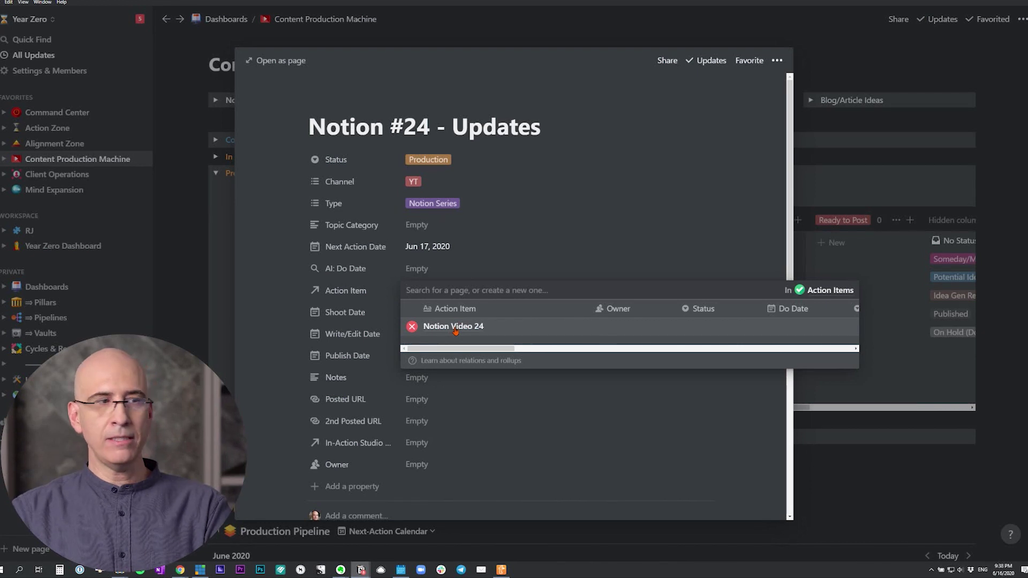
Set Notion Video 24 to Active, Do Date Jun 18, 2020 and 2nd Priority, then close it.
{"action": "left_click", "coordinate": [456, 331]}
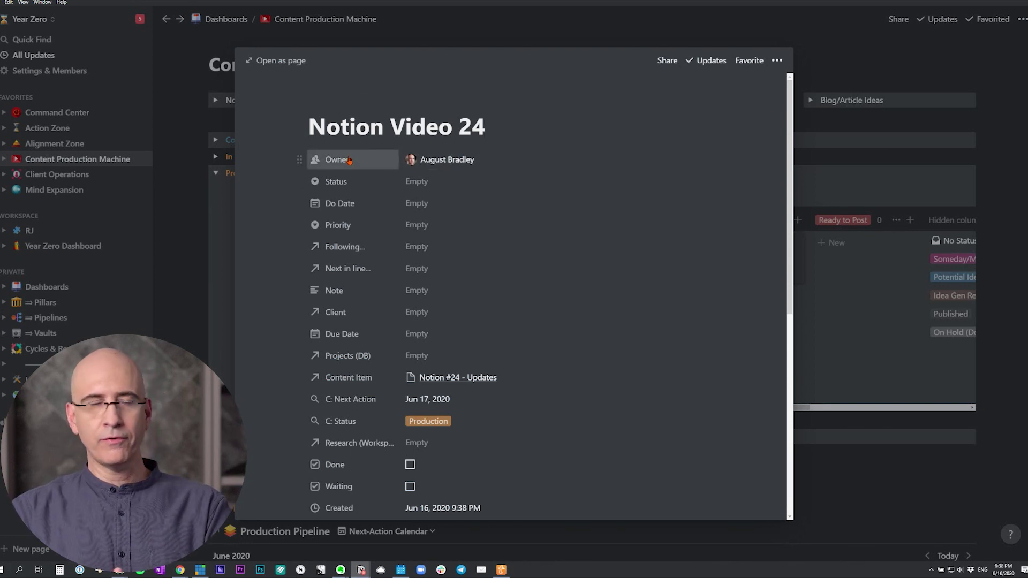
{"action": "left_click", "coordinate": [414, 181]}
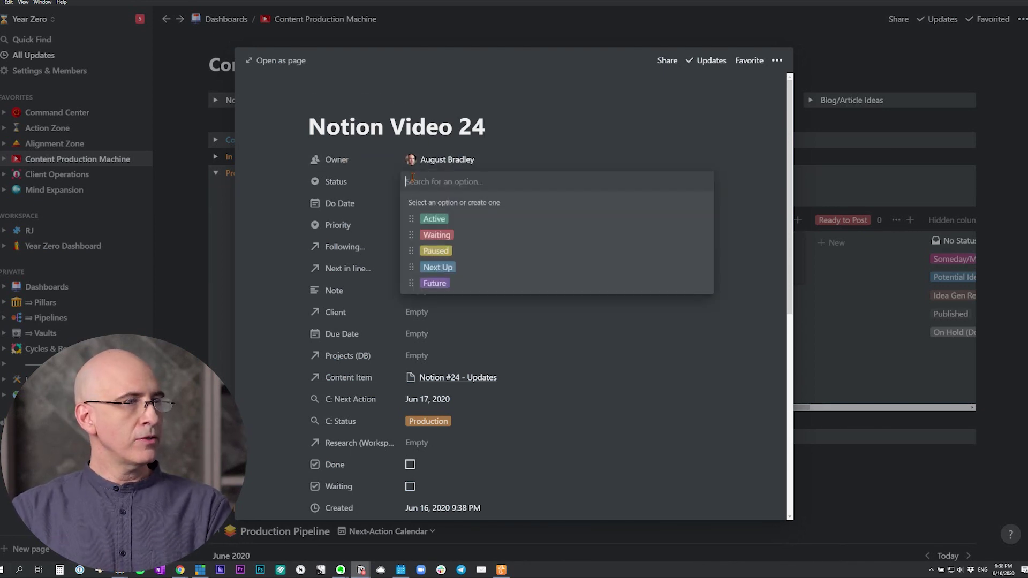
{"action": "left_click", "coordinate": [444, 216]}
{"action": "left_click", "coordinate": [406, 206]}
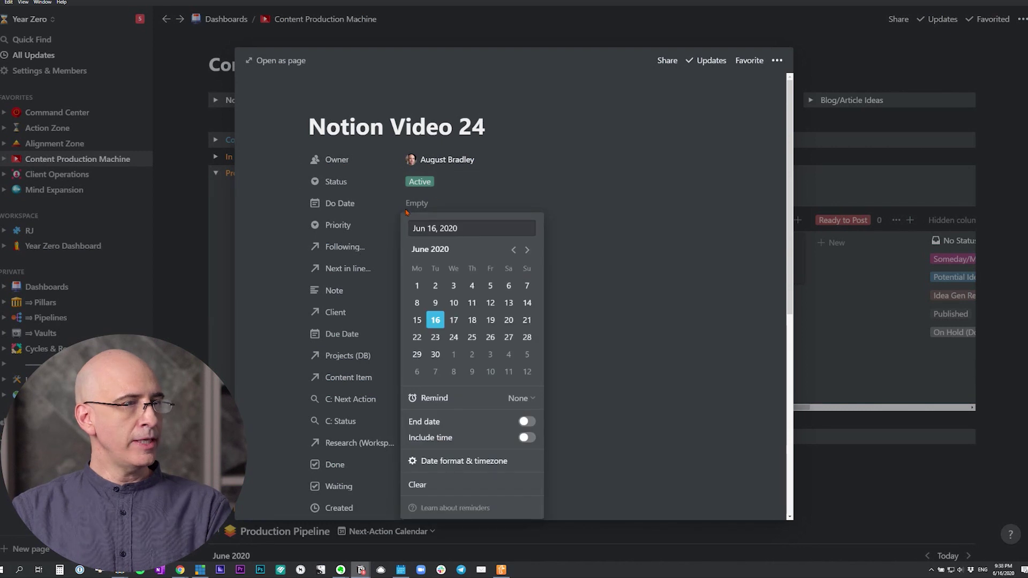
{"action": "left_click", "coordinate": [472, 319]}
{"action": "left_click", "coordinate": [435, 225]}
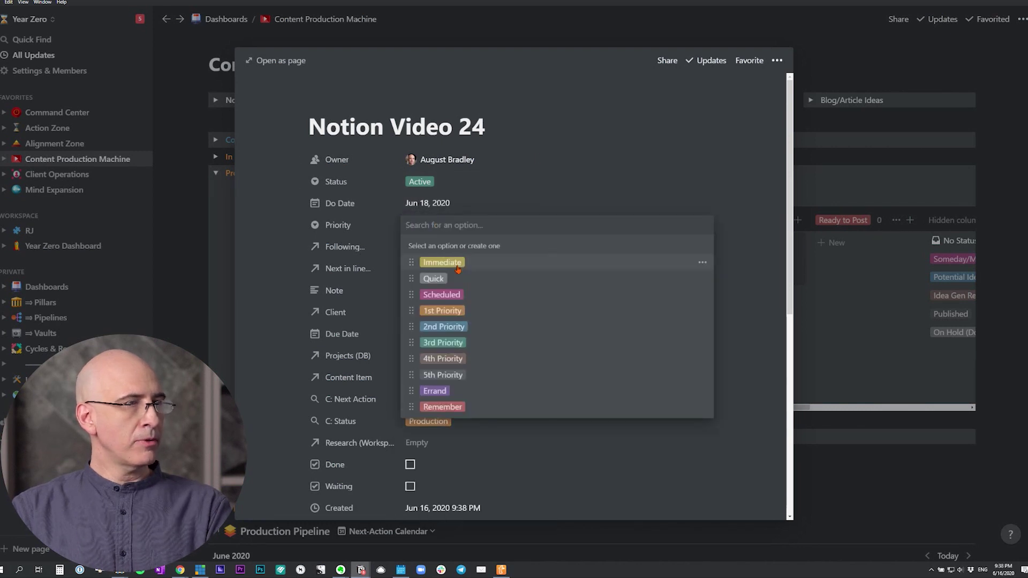
{"action": "left_click", "coordinate": [443, 327]}
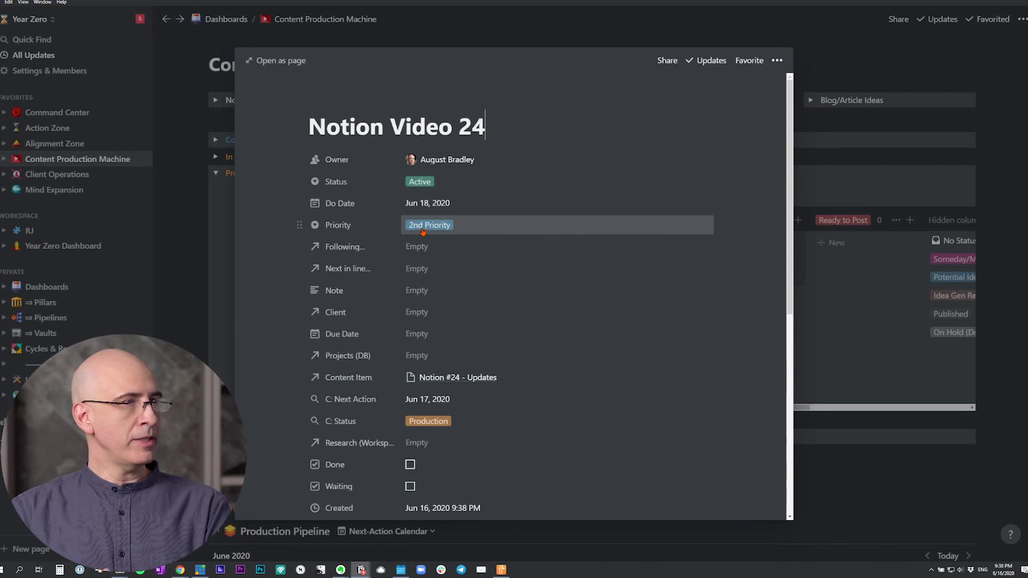
{"action": "left_click", "coordinate": [178, 215]}
Reopen Notion #24 - Updates and inspect the AI: Do Date rollup configuration.
{"action": "left_click", "coordinate": [686, 259]}
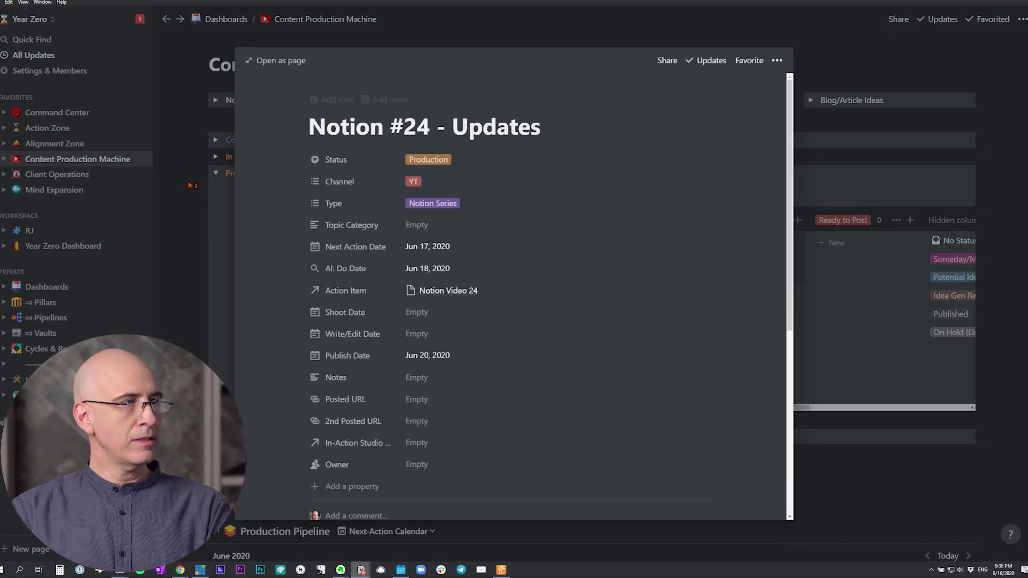
{"action": "key", "text": "Escape"}
{"action": "left_click", "coordinate": [692, 261]}
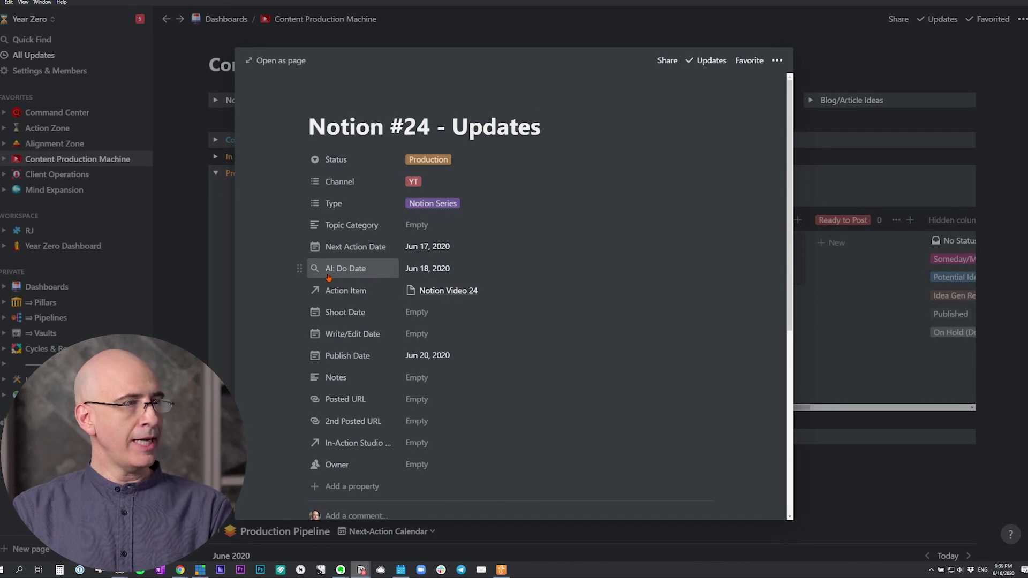
{"action": "left_click", "coordinate": [462, 271]}
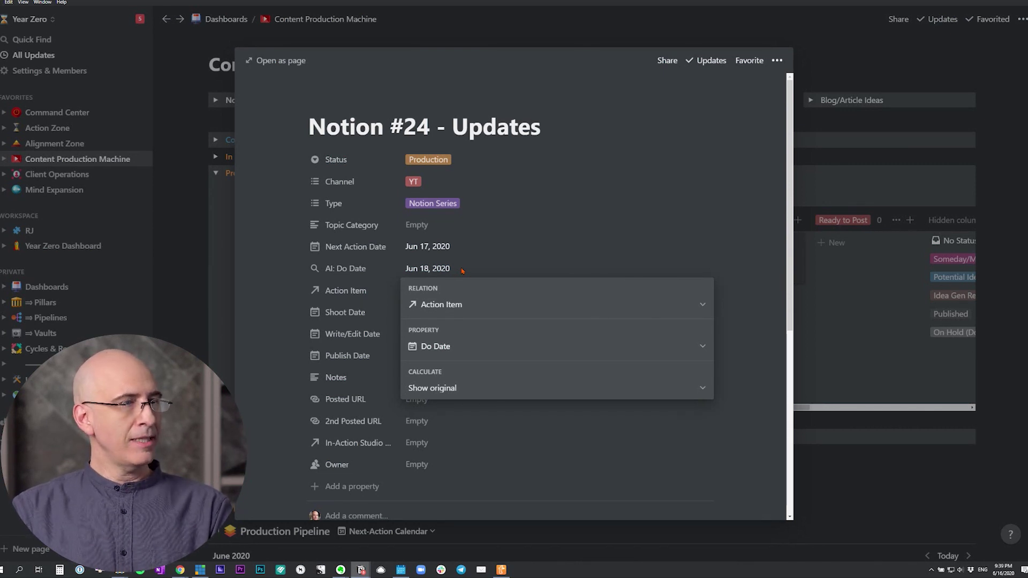
{"action": "left_click", "coordinate": [462, 271]}
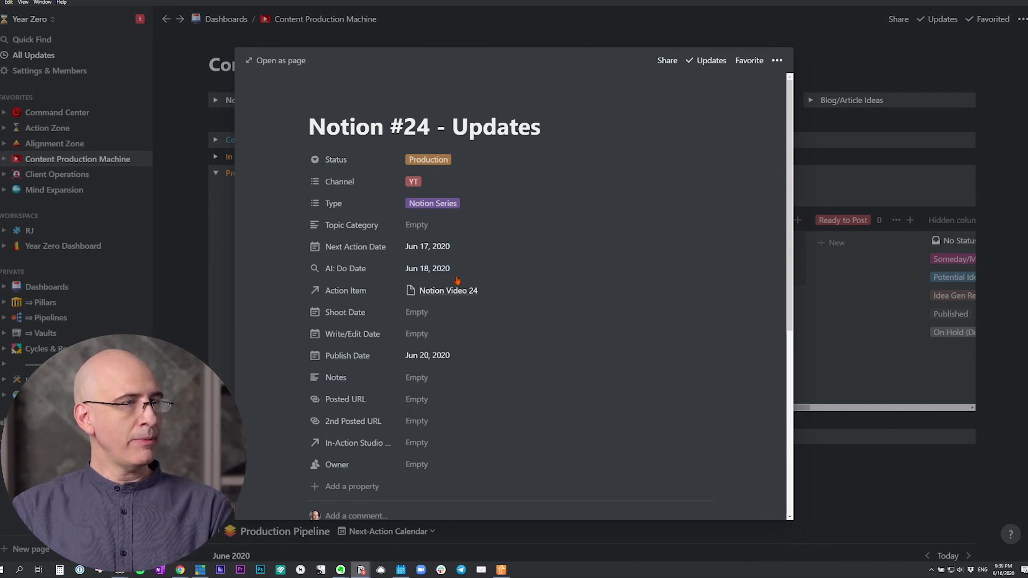
{"action": "left_click", "coordinate": [427, 270]}
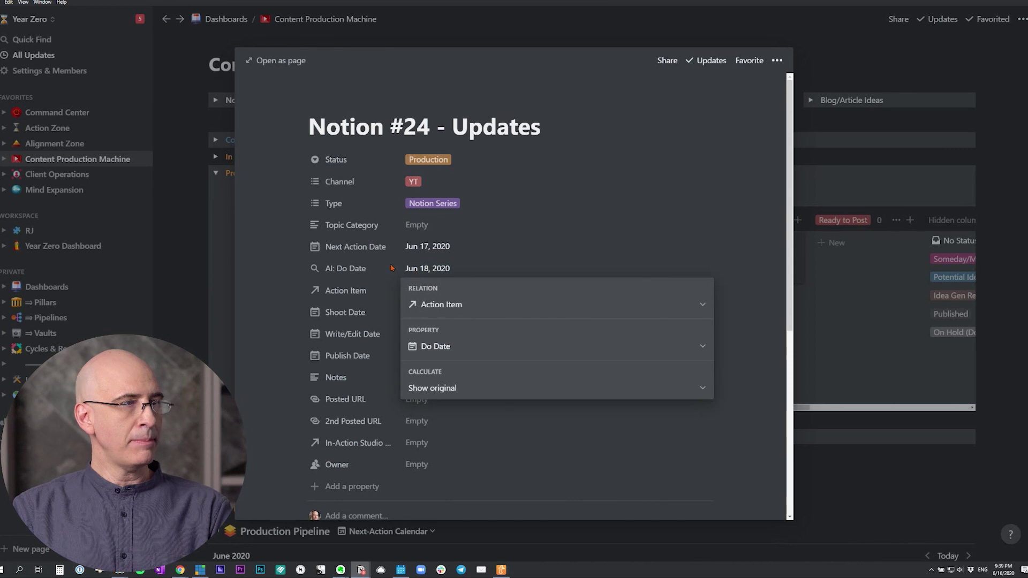
{"action": "left_click", "coordinate": [515, 238]}
Change Notion Video 24's Do Date to June 17, 2020 and return to Notion #24.
{"action": "left_click", "coordinate": [433, 289]}
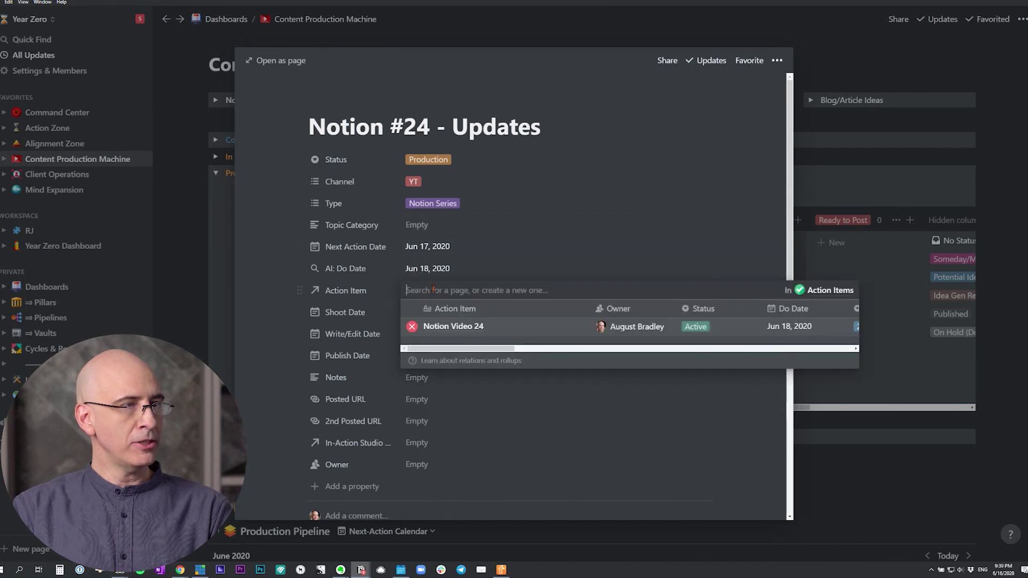
{"action": "left_click", "coordinate": [463, 326]}
{"action": "left_click", "coordinate": [427, 203]}
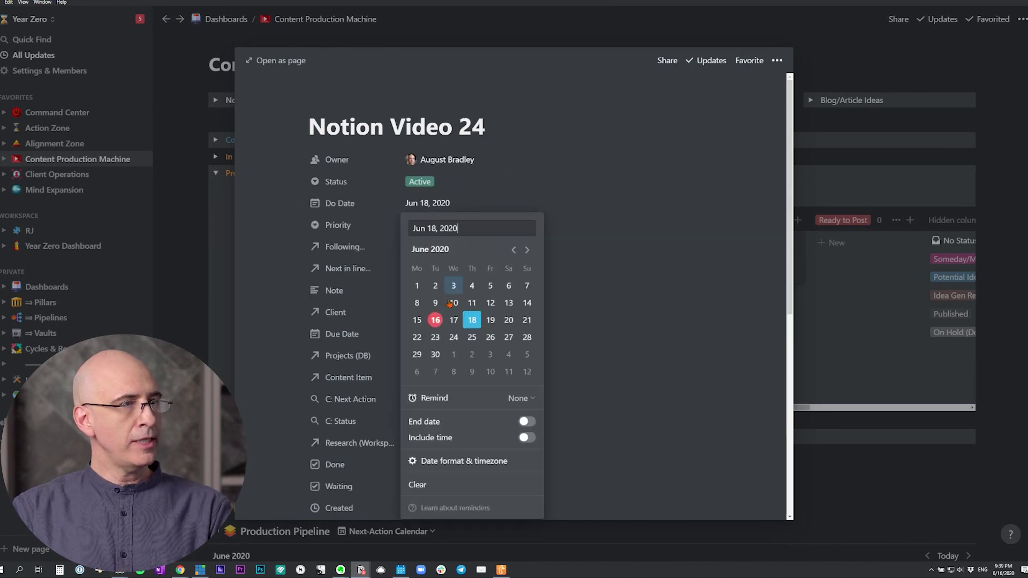
{"action": "left_click", "coordinate": [454, 320]}
{"action": "key", "text": "ctrl+["}
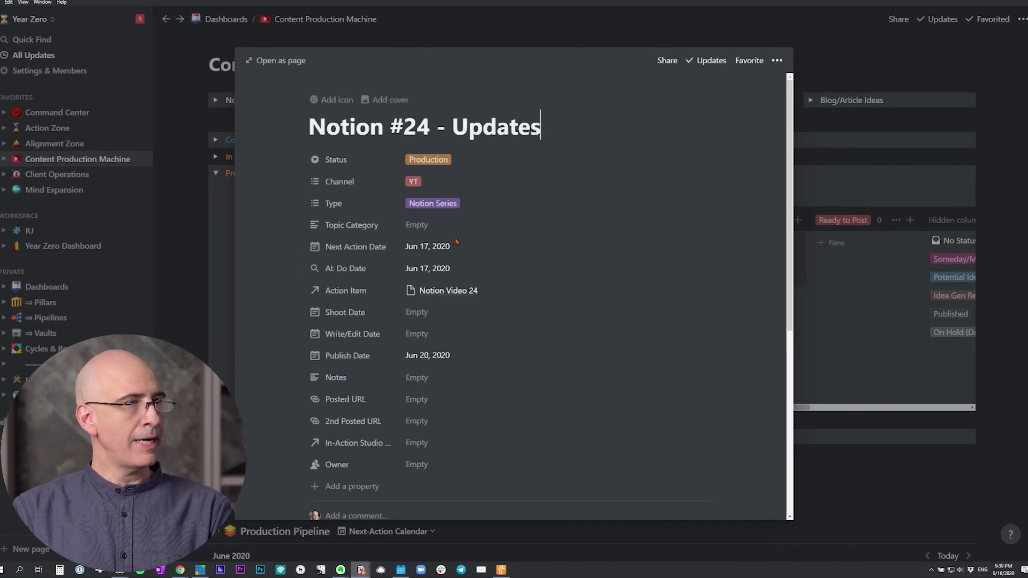
{"action": "left_click", "coordinate": [443, 292]}
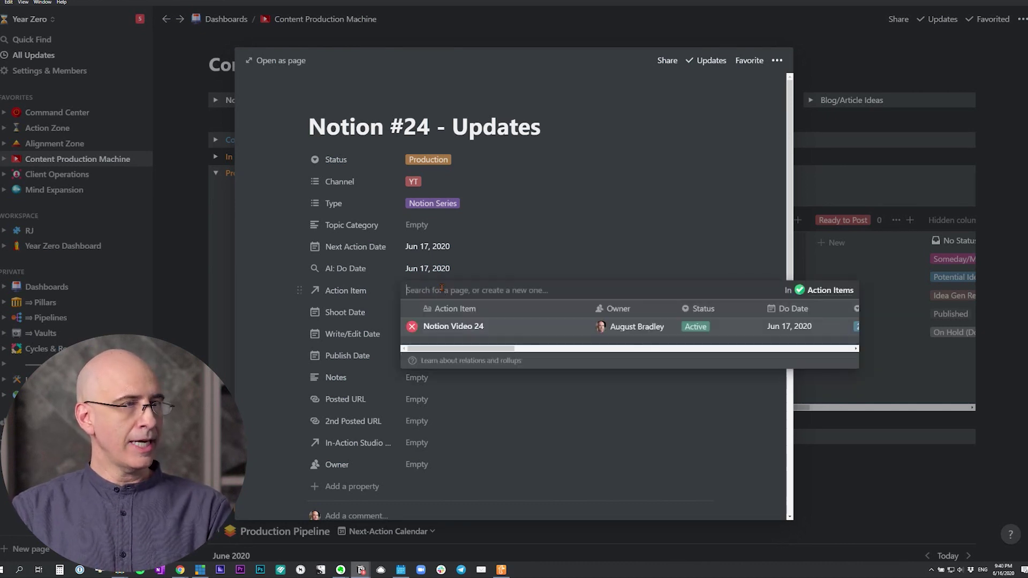
{"action": "left_click", "coordinate": [463, 328]}
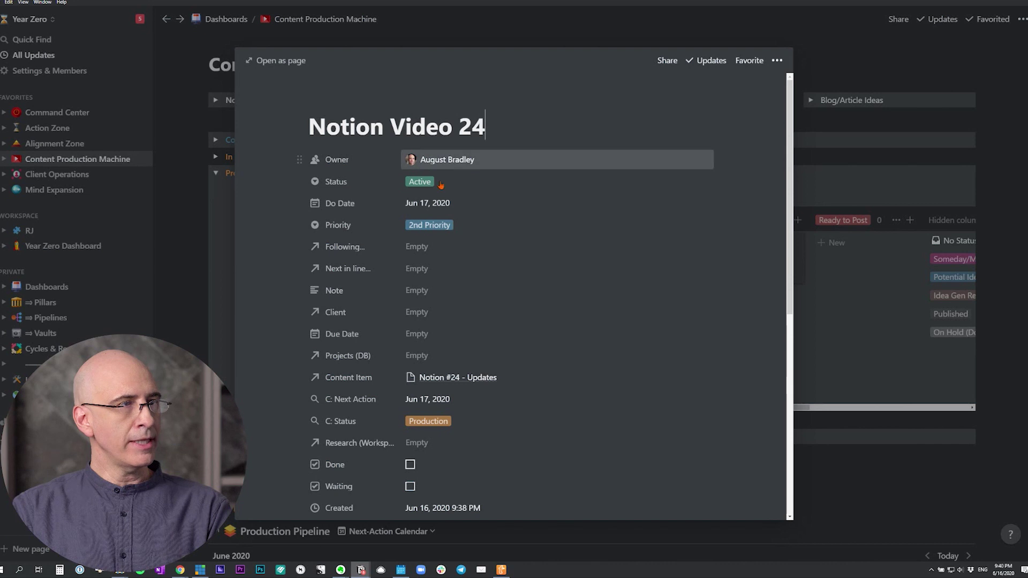
{"action": "left_click", "coordinate": [458, 377]}
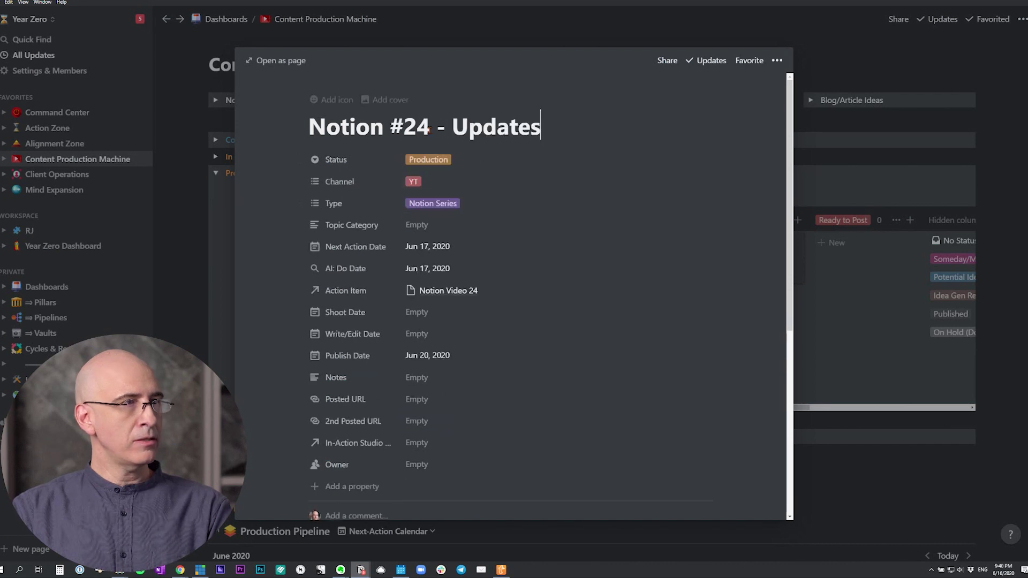
Review Notion Video 24's properties, jump back to Notion #24 - Updates, and close the preview.
{"action": "left_click", "coordinate": [437, 292]}
{"action": "left_click", "coordinate": [445, 327]}
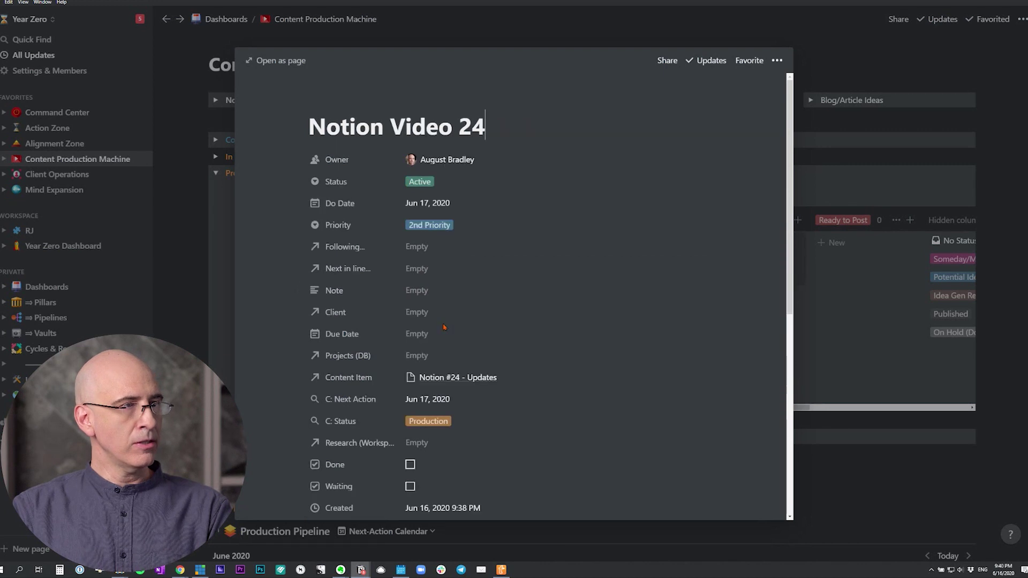
{"action": "scroll", "coordinate": [453, 295], "scroll_direction": "down", "scroll_amount": 2}
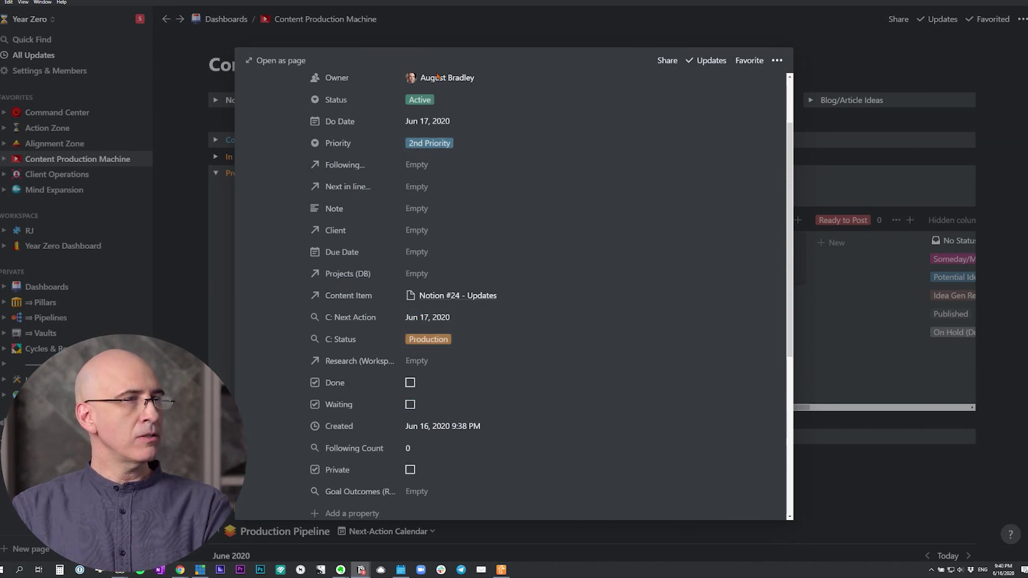
{"action": "left_click", "coordinate": [458, 296]}
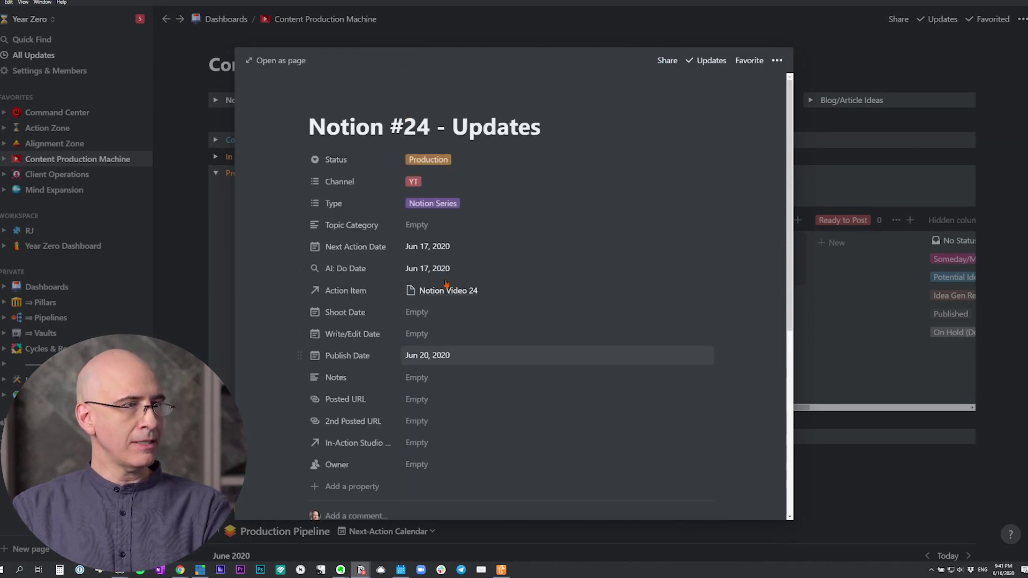
{"action": "left_click", "coordinate": [205, 254]}
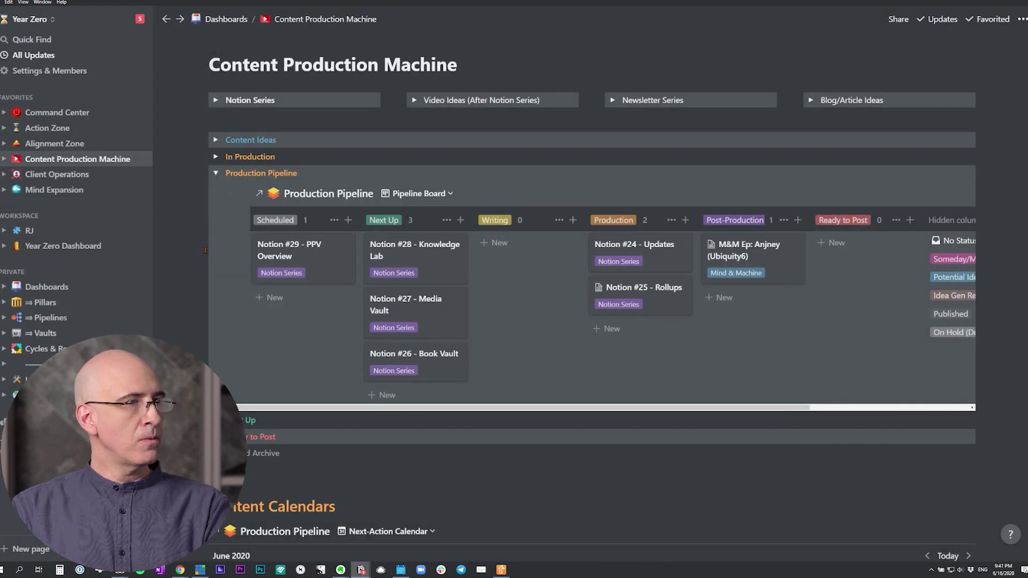
Go to Action Zone and expand the Tomorrow action items section.
{"action": "left_click", "coordinate": [40, 131]}
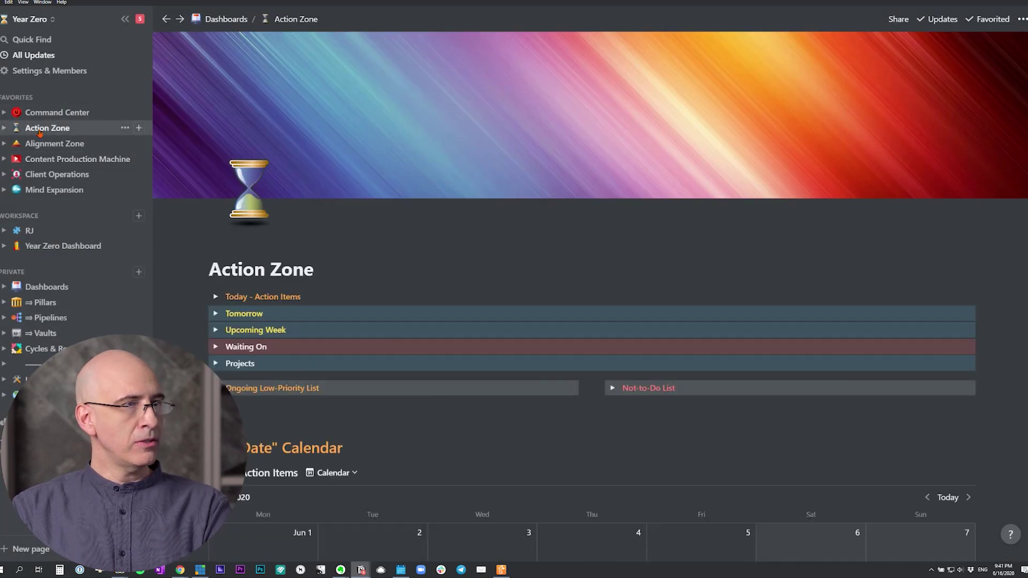
{"action": "left_click", "coordinate": [216, 314]}
{"action": "scroll", "coordinate": [186, 269], "scroll_direction": "down", "scroll_amount": 2}
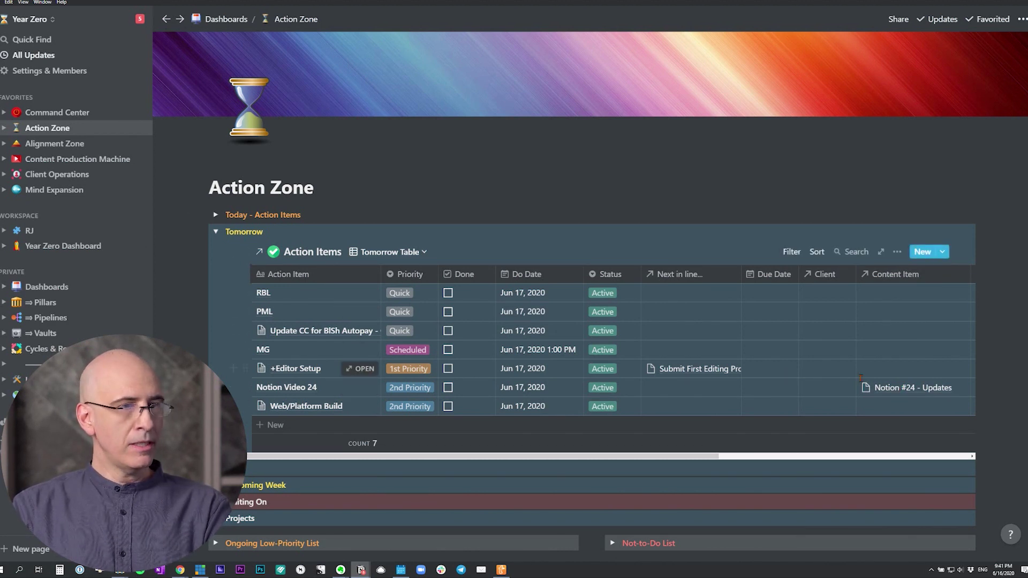
Review Notion Video 24's linked Notion #24 - Updates page, then add a new Tomorrow action item.
{"action": "left_click", "coordinate": [890, 391]}
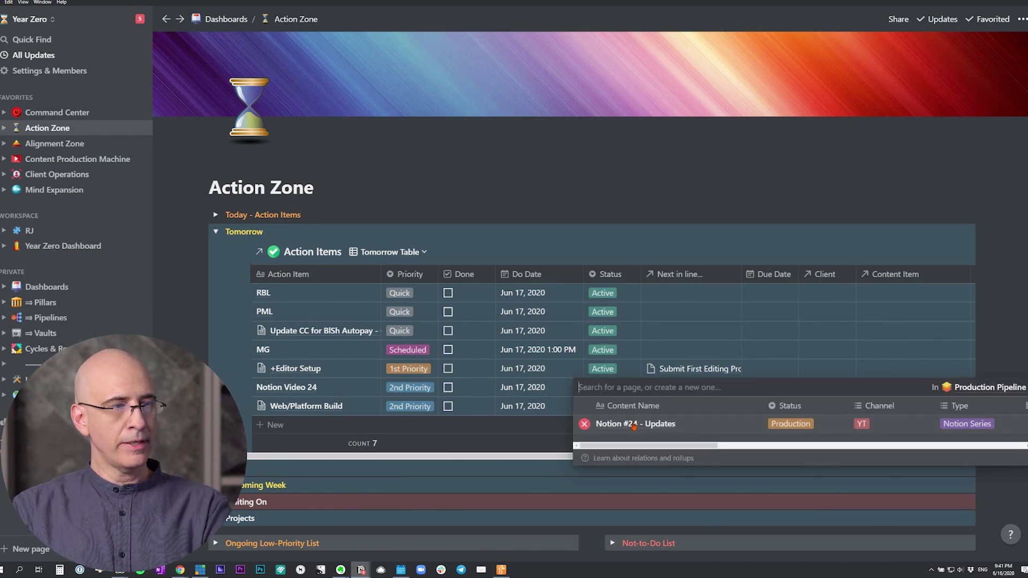
{"action": "left_click", "coordinate": [634, 424]}
{"action": "left_click", "coordinate": [568, 182]}
{"action": "left_click", "coordinate": [569, 149]}
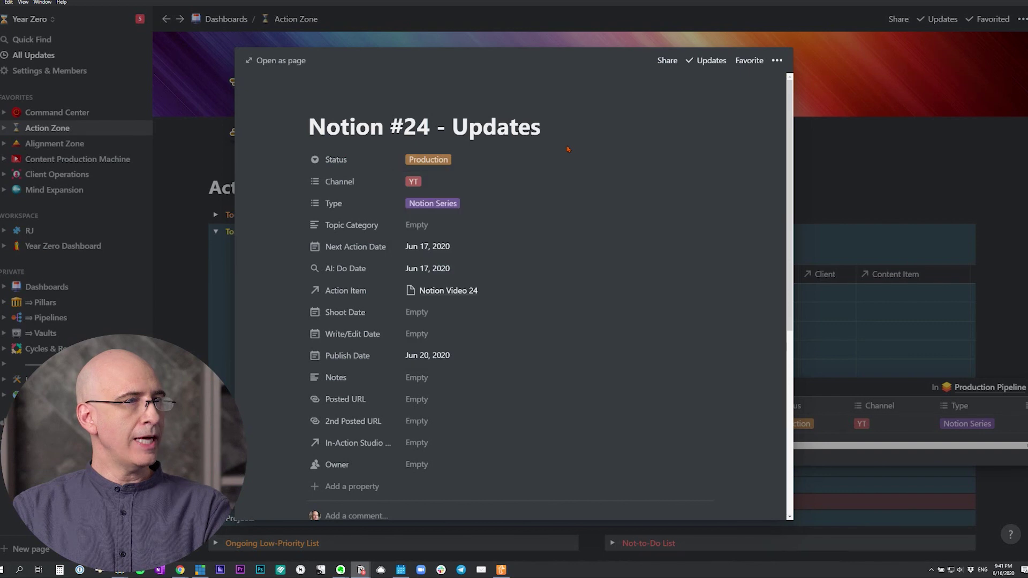
{"action": "key", "text": "Escape"}
{"action": "key", "text": "Escape"}
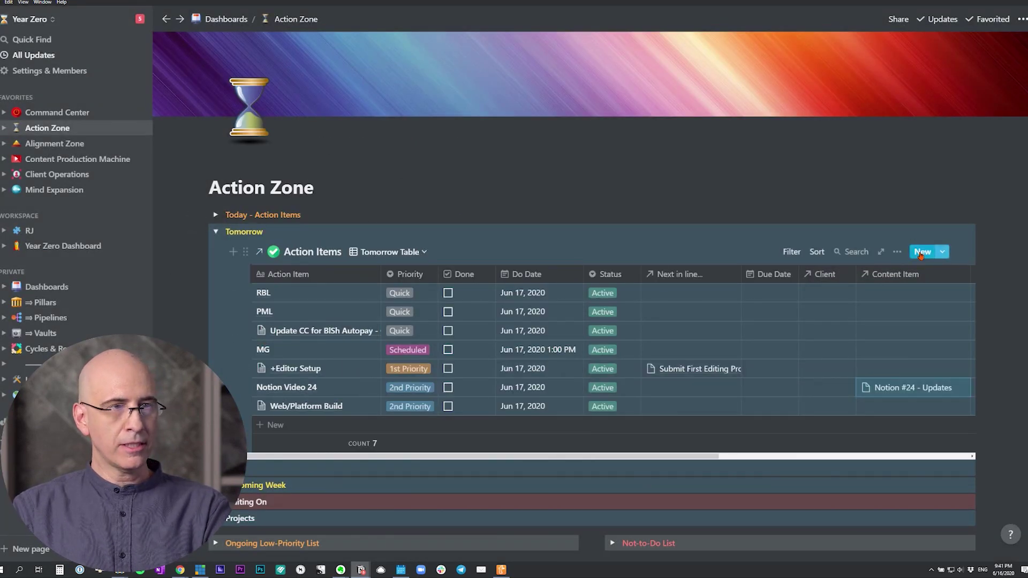
{"action": "left_click", "coordinate": [921, 251]}
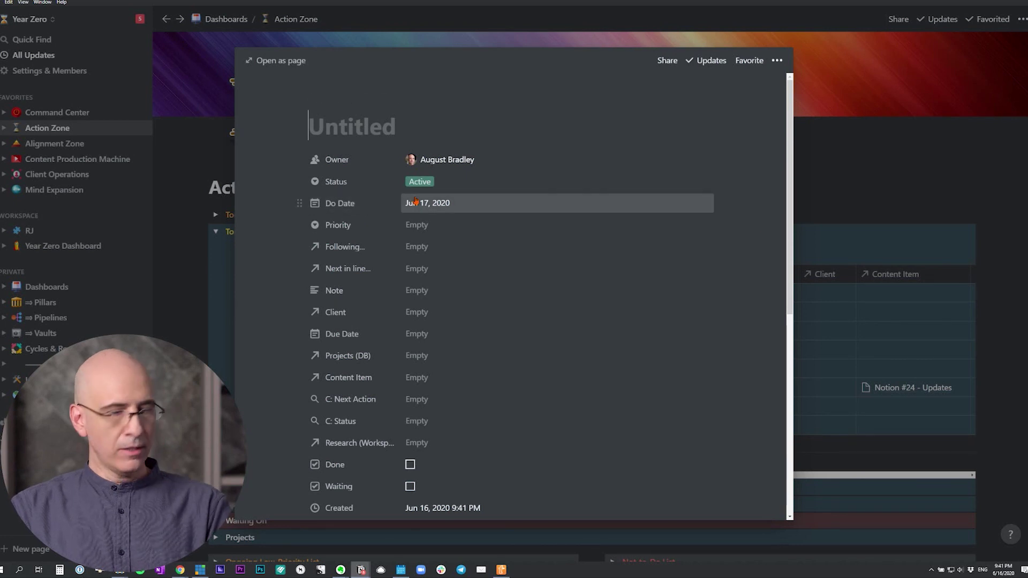
Title the new action item 'Notion Demo Video Sample' and link it to Notion #25 - Rollups.
{"action": "type", "text": "Notion D"}
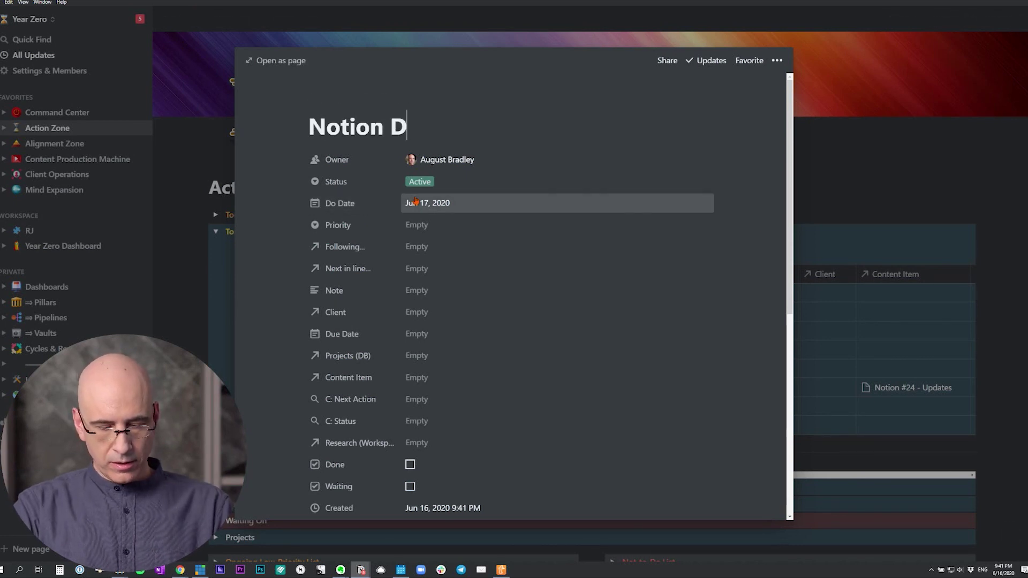
{"action": "type", "text": "emo Voideo Sample"}
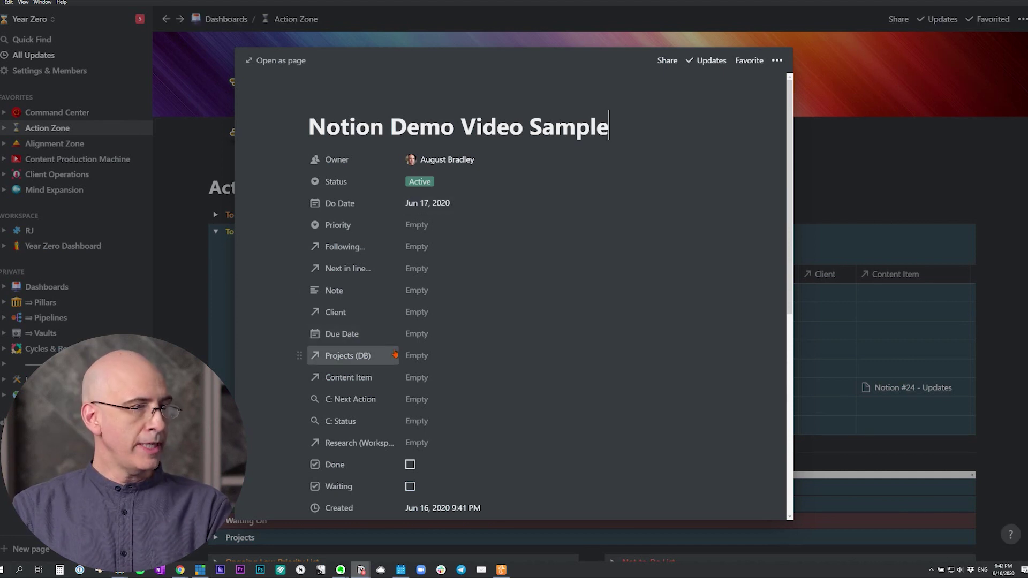
{"action": "left_click", "coordinate": [420, 377]}
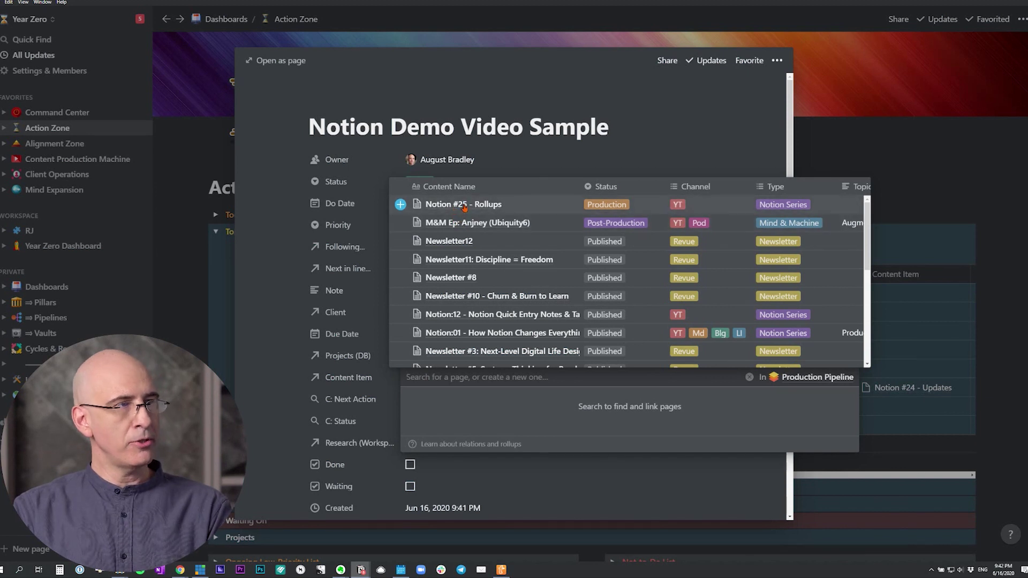
{"action": "type", "text": "ttttt"}
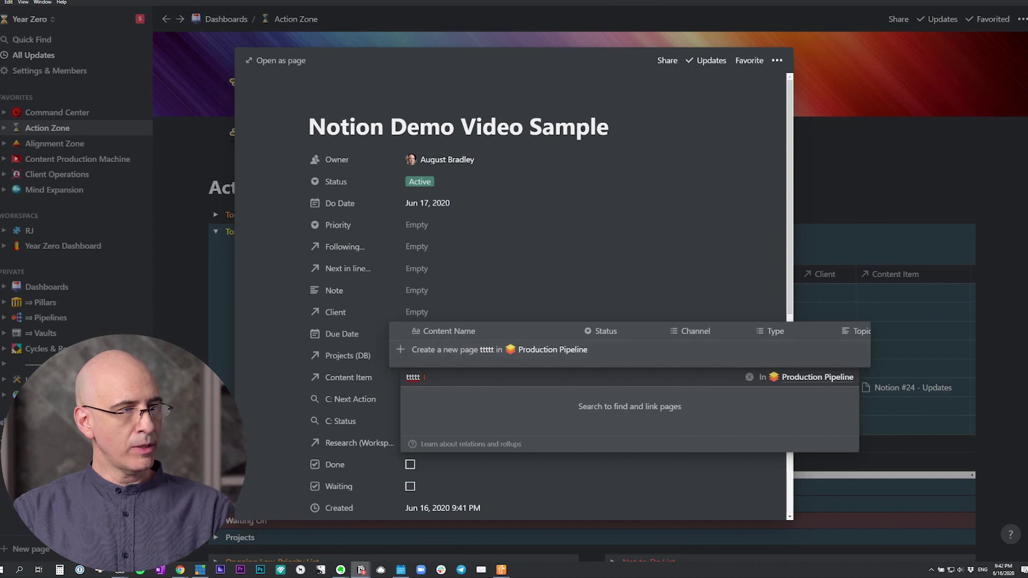
{"action": "key", "text": "BackSpace"}
{"action": "key", "text": "BackSpace"}
{"action": "key", "text": "BackSpace"}
{"action": "key", "text": "BackSpace"}
{"action": "key", "text": "BackSpace"}
{"action": "type", "text": "notion"}
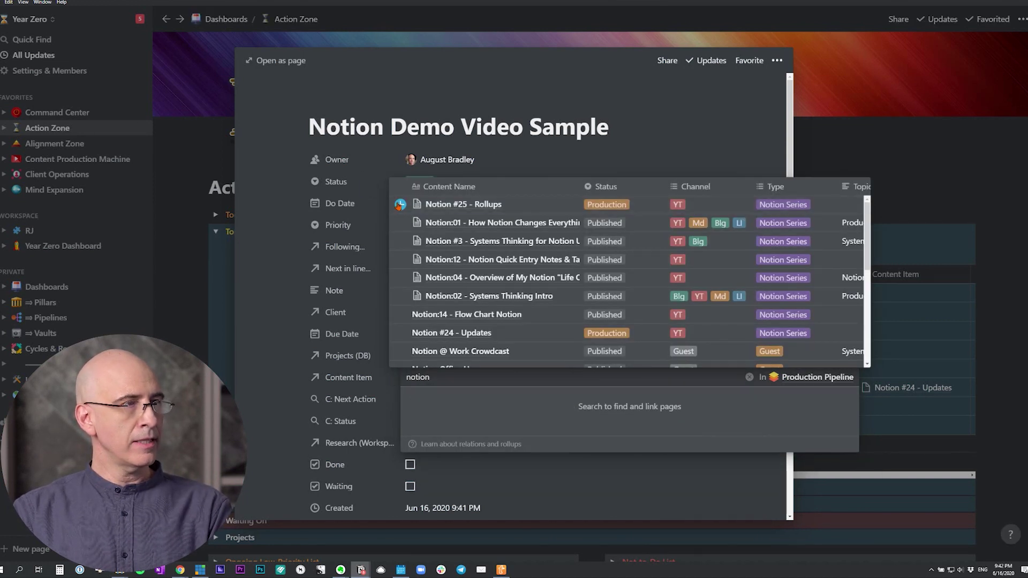
{"action": "left_click", "coordinate": [400, 204]}
{"action": "left_click", "coordinate": [584, 156]}
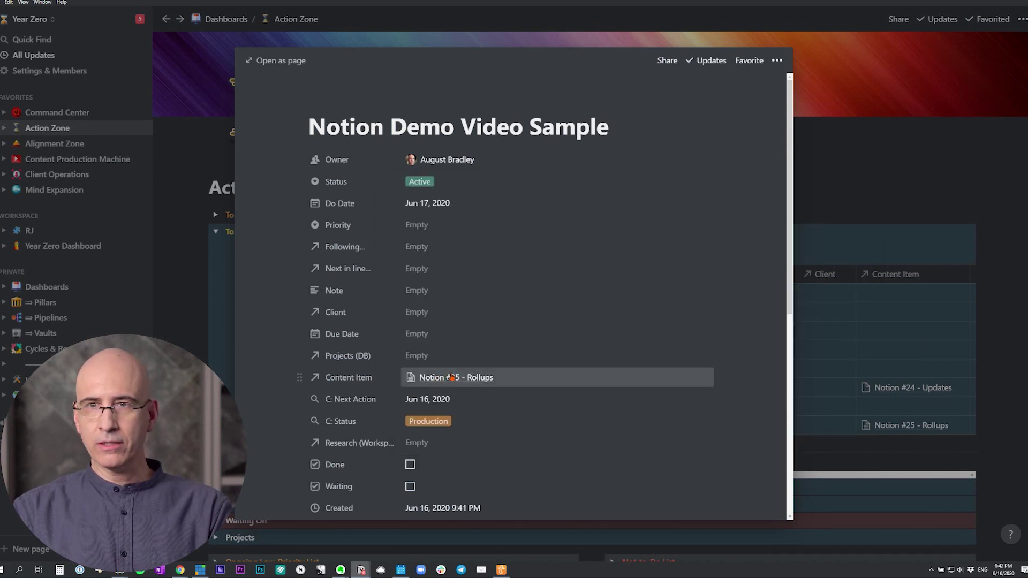
Preview the linked Notion #25 - Rollups page from the action item.
{"action": "scroll", "coordinate": [451, 377], "scroll_direction": "down", "scroll_amount": 3}
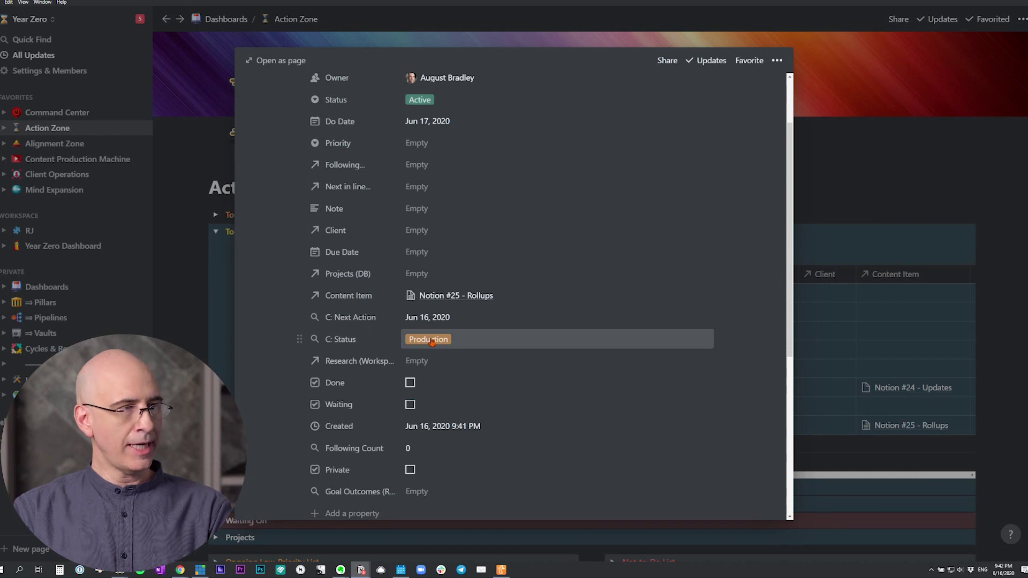
{"action": "left_click", "coordinate": [434, 296]}
{"action": "left_click", "coordinate": [462, 332]}
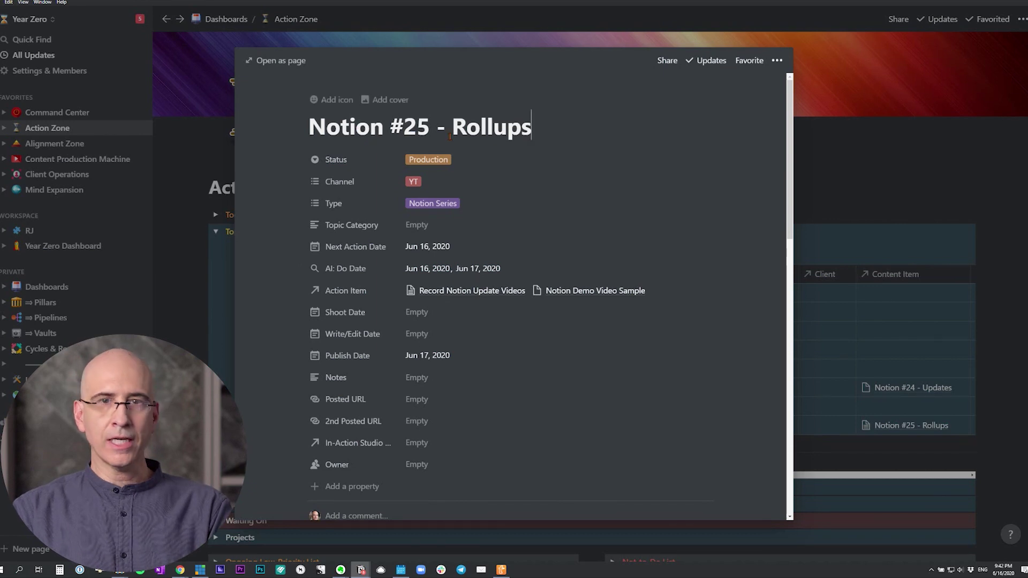
{"action": "key", "text": "Escape"}
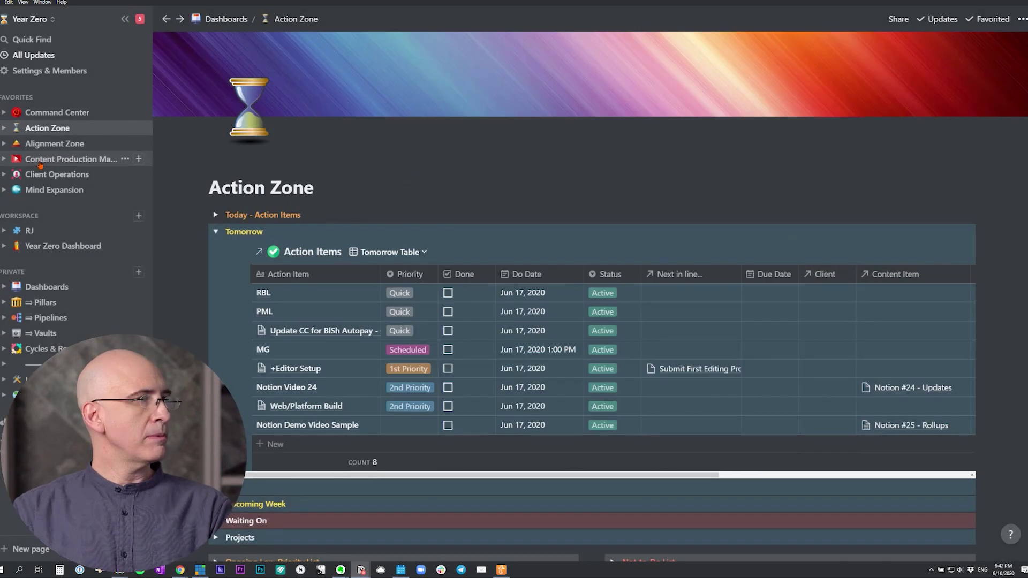
On Content Production Machine, remove Notion Demo Video Sample from Notion #25 - Rollups' action items.
{"action": "left_click", "coordinate": [40, 160]}
{"action": "scroll", "coordinate": [615, 290], "scroll_direction": "down", "scroll_amount": 4}
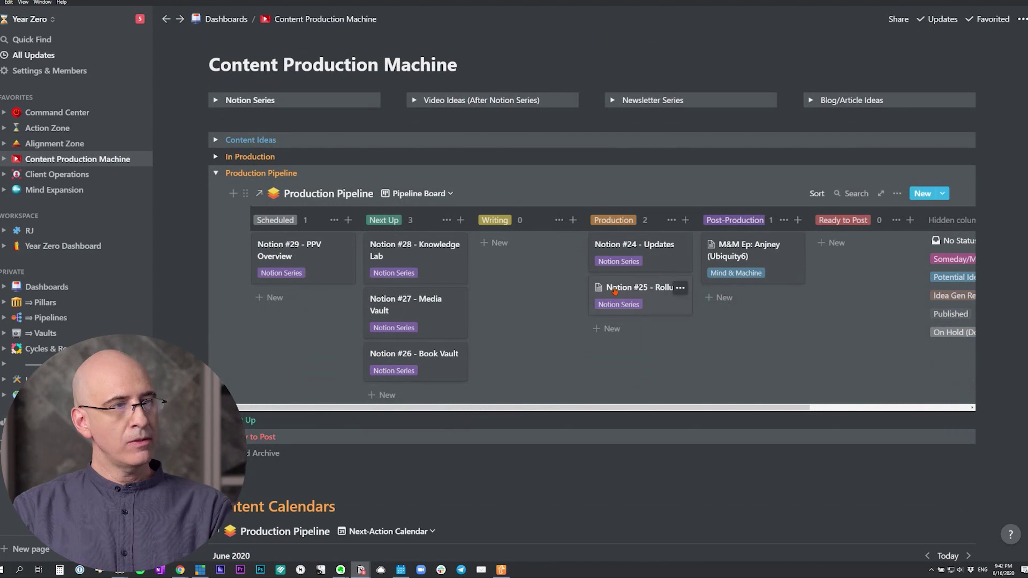
{"action": "left_click", "coordinate": [657, 295]}
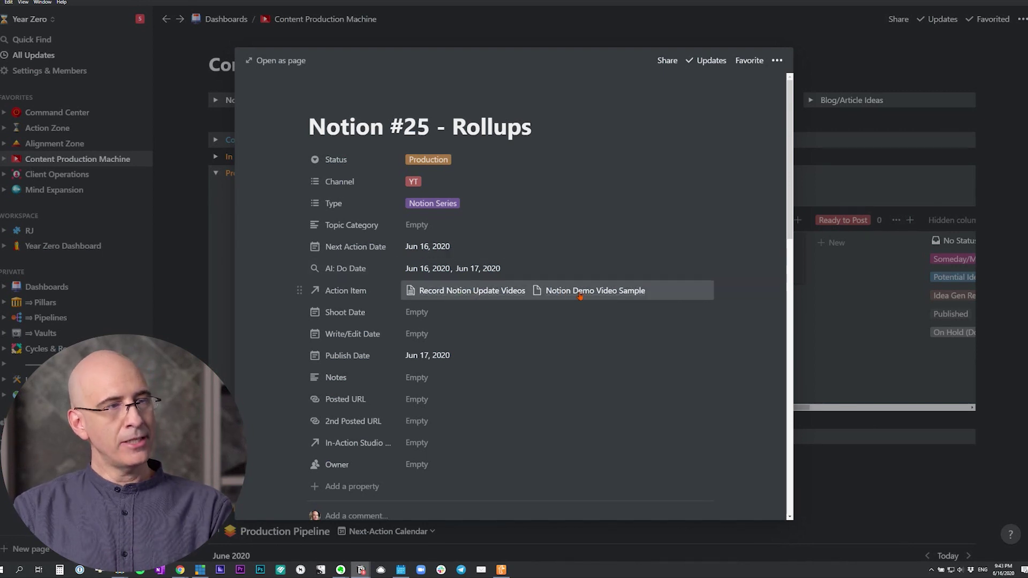
{"action": "left_click", "coordinate": [580, 296]}
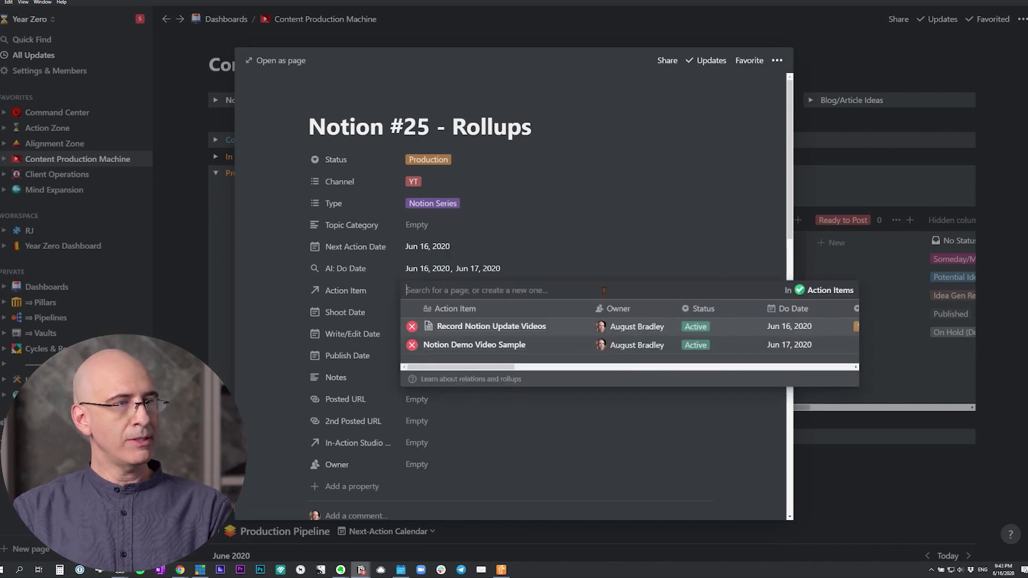
{"action": "left_click", "coordinate": [411, 345]}
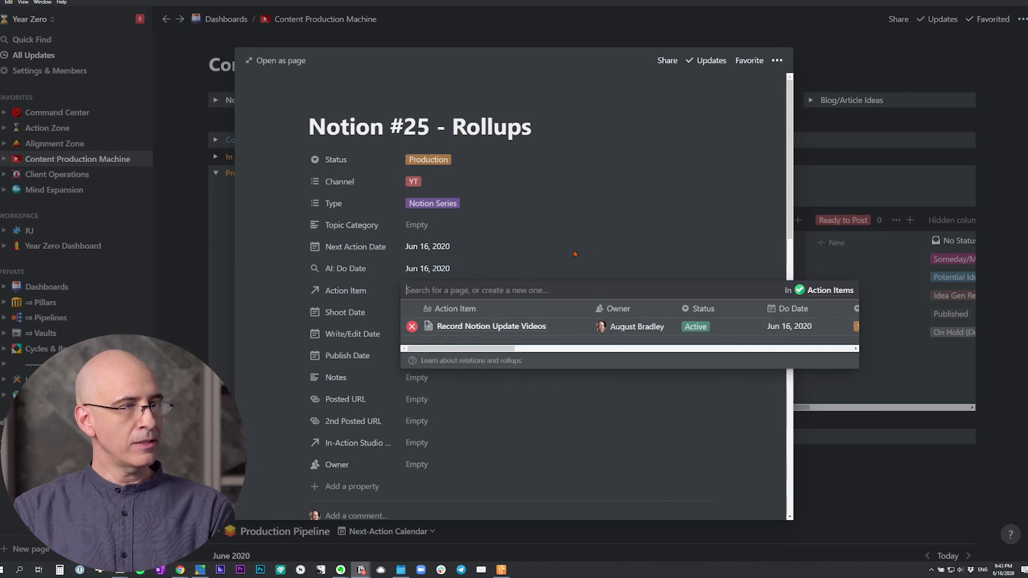
{"action": "key", "text": "Escape"}
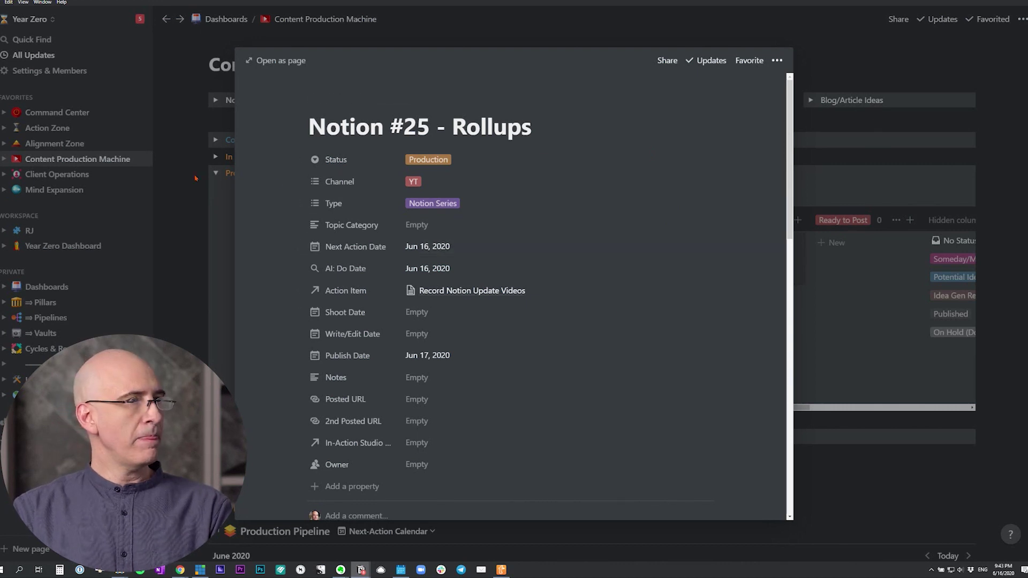
{"action": "left_click", "coordinate": [195, 178]}
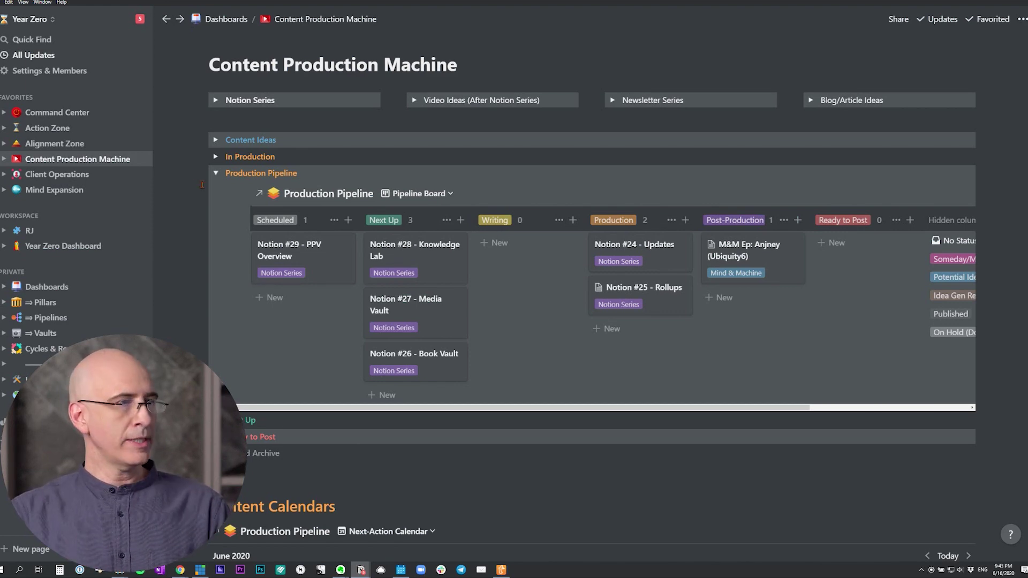
Scroll down through the Content Calendars and back up to the Production Pipeline board.
{"action": "scroll", "coordinate": [201, 184], "scroll_direction": "down", "scroll_amount": 8}
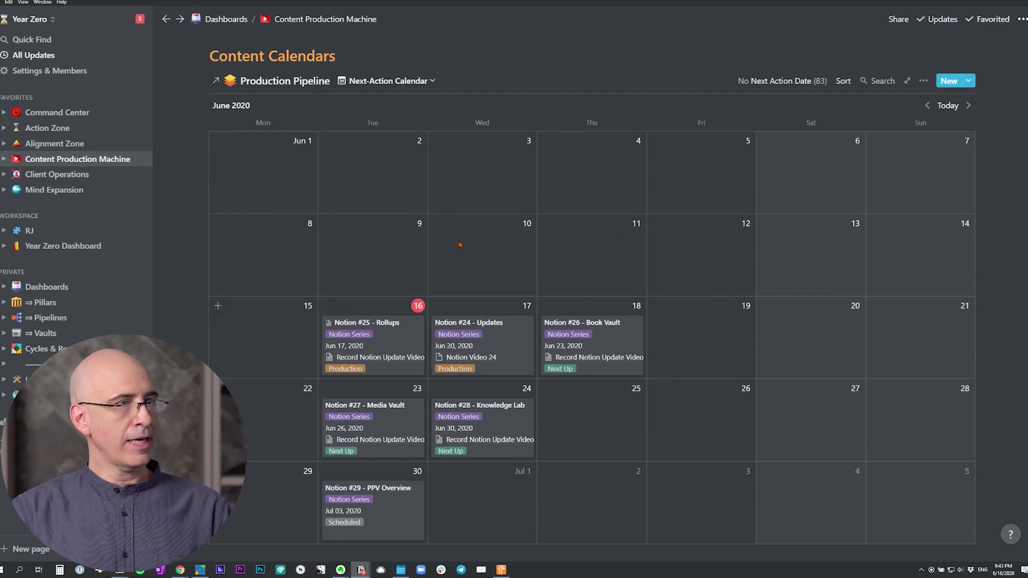
{"action": "scroll", "coordinate": [412, 307], "scroll_direction": "down", "scroll_amount": 9}
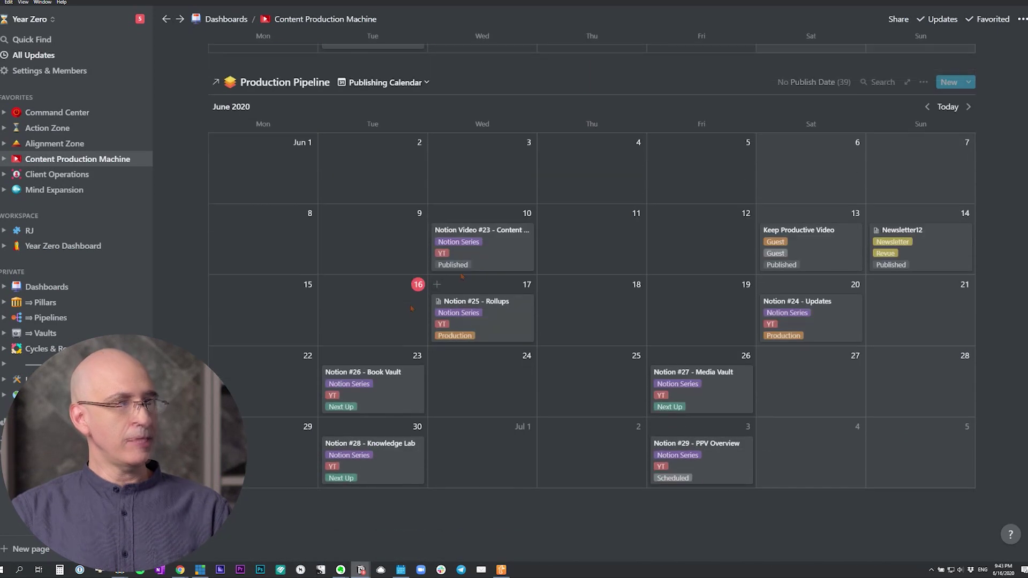
{"action": "scroll", "coordinate": [459, 313], "scroll_direction": "up", "scroll_amount": 13}
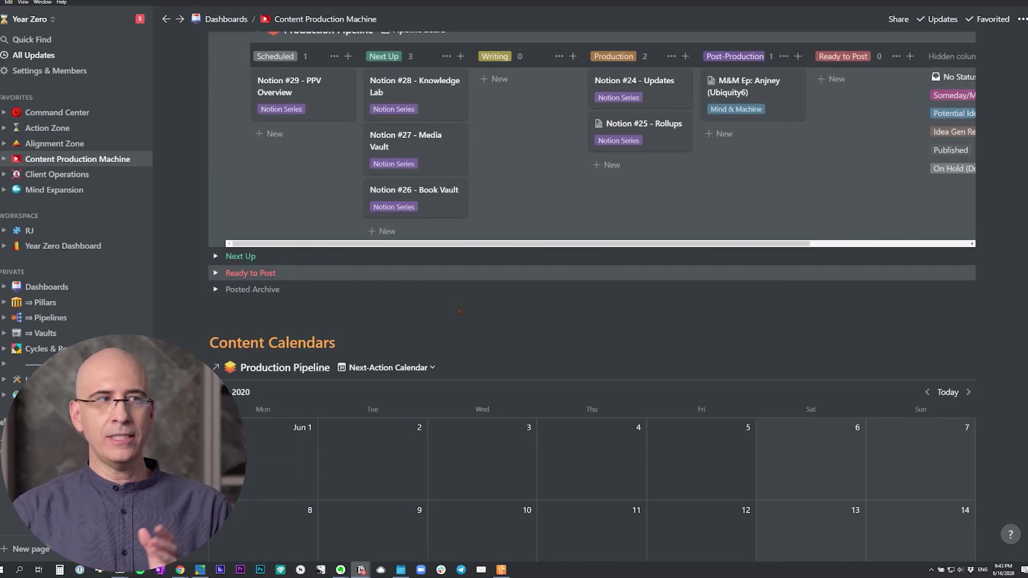
{"action": "scroll", "coordinate": [459, 311], "scroll_direction": "up", "scroll_amount": 2}
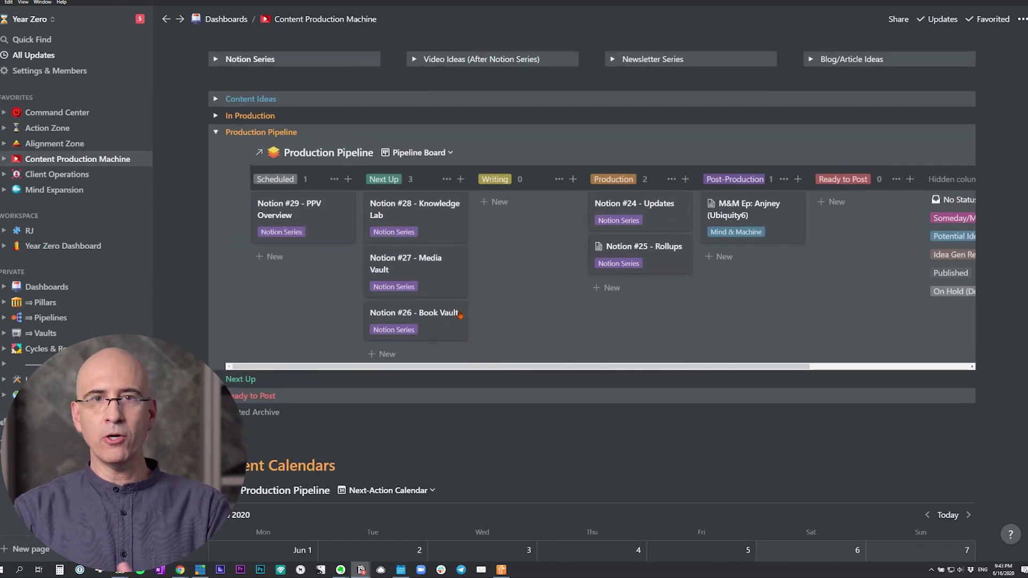